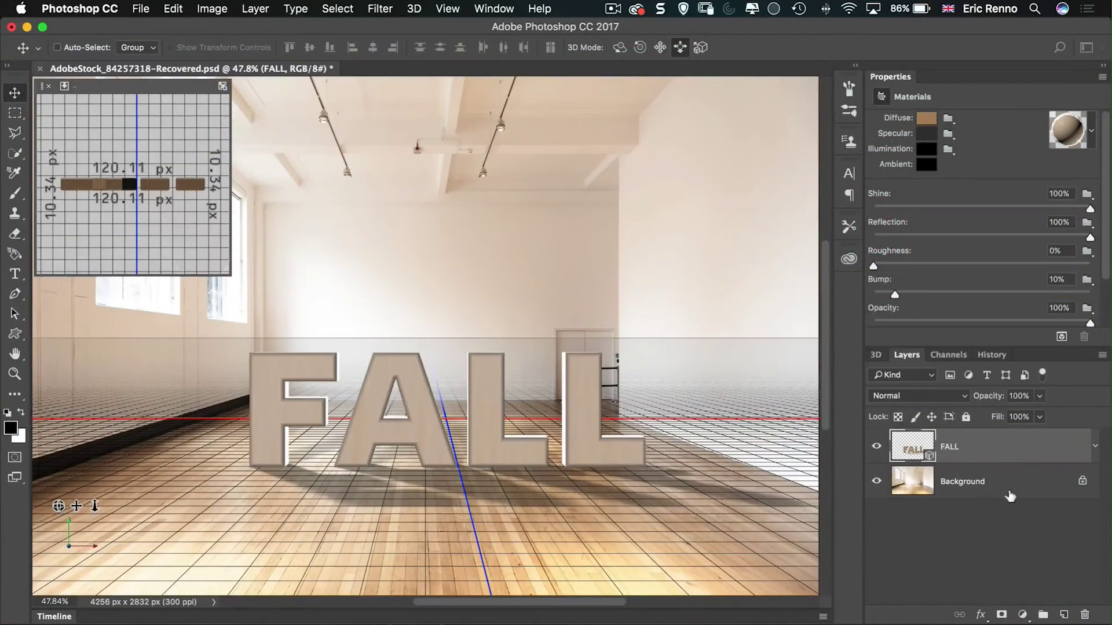
Step: Reselect the FALL 3D text layer and show its 3D scene list
click(1008, 492)
click(991, 453)
click(876, 355)
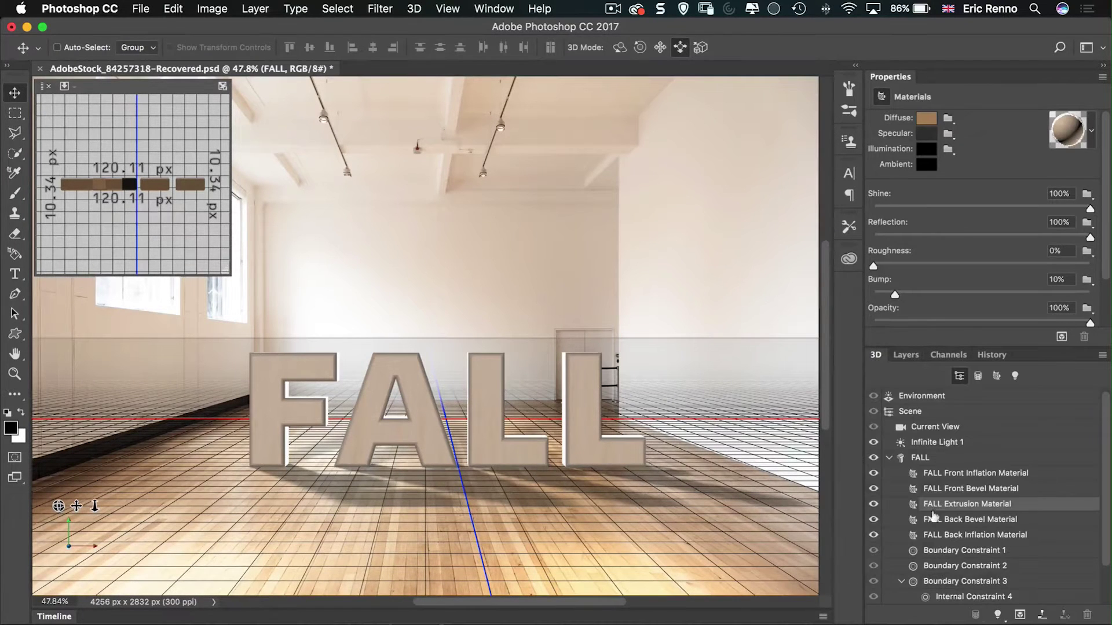
Step: Inspect the FALL mesh's Front Inflation, Front Bevel and Extrusion materials (Shine 100%, Bump 10%)
click(931, 458)
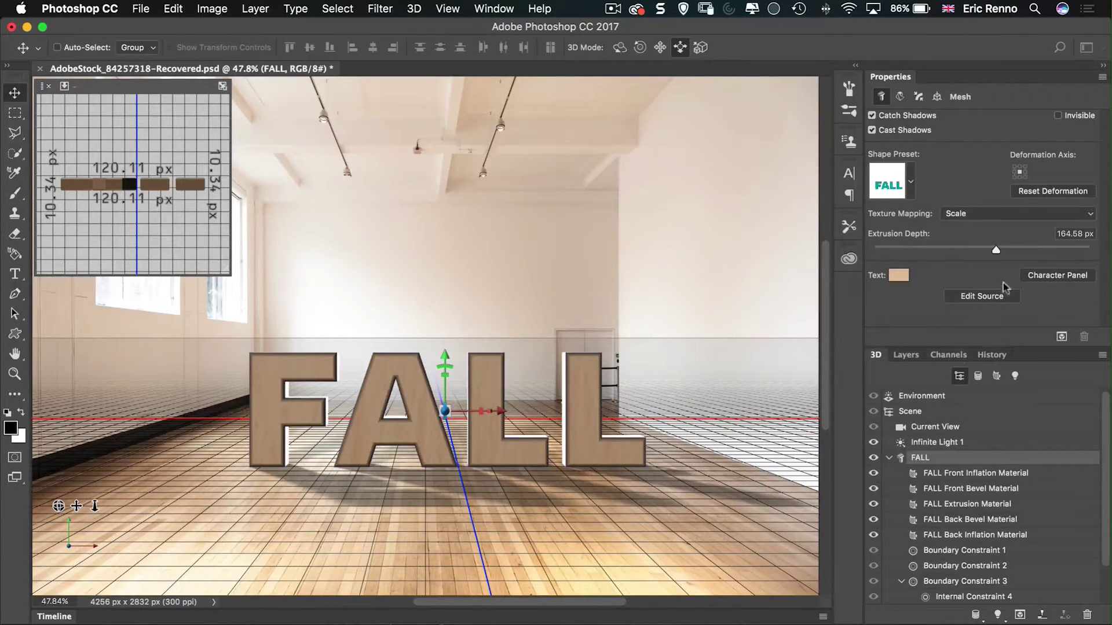
click(951, 474)
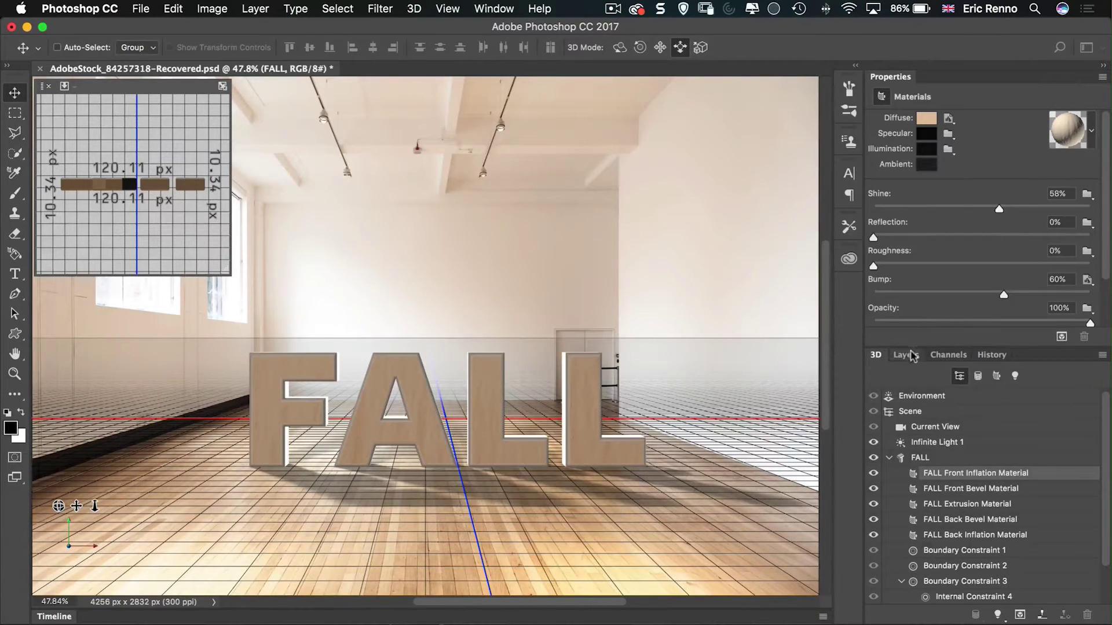
click(940, 490)
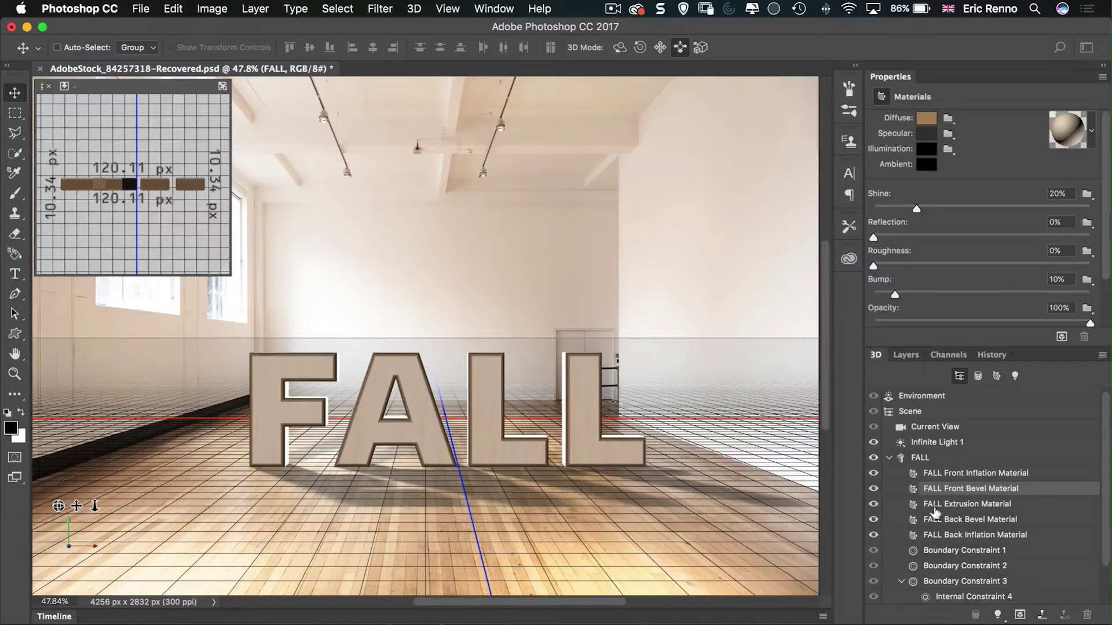
click(933, 506)
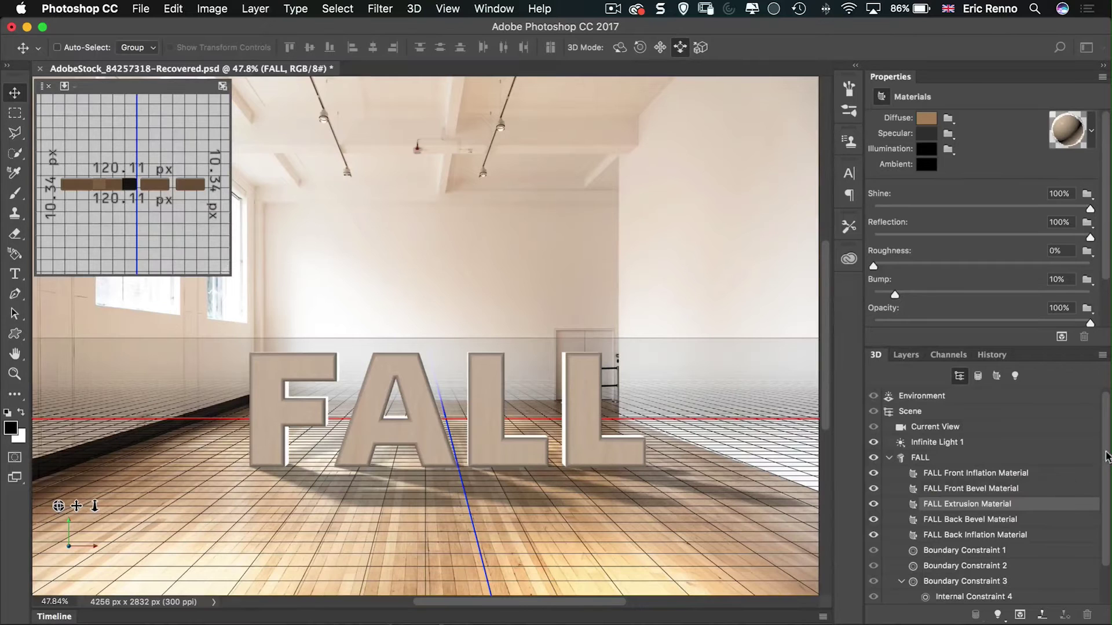
Step: Review Infinite Lights 1 and 2, then the FALL Front Inflation and Extrusion materials
click(966, 442)
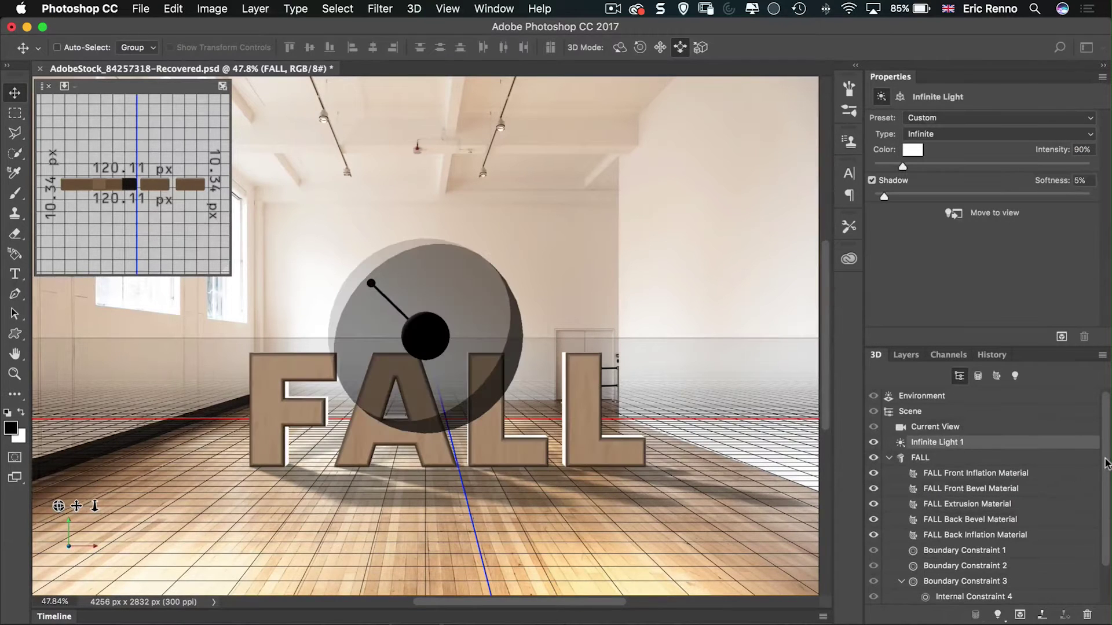
scroll(1109, 483, down, 1)
scroll(1108, 484, down, 2)
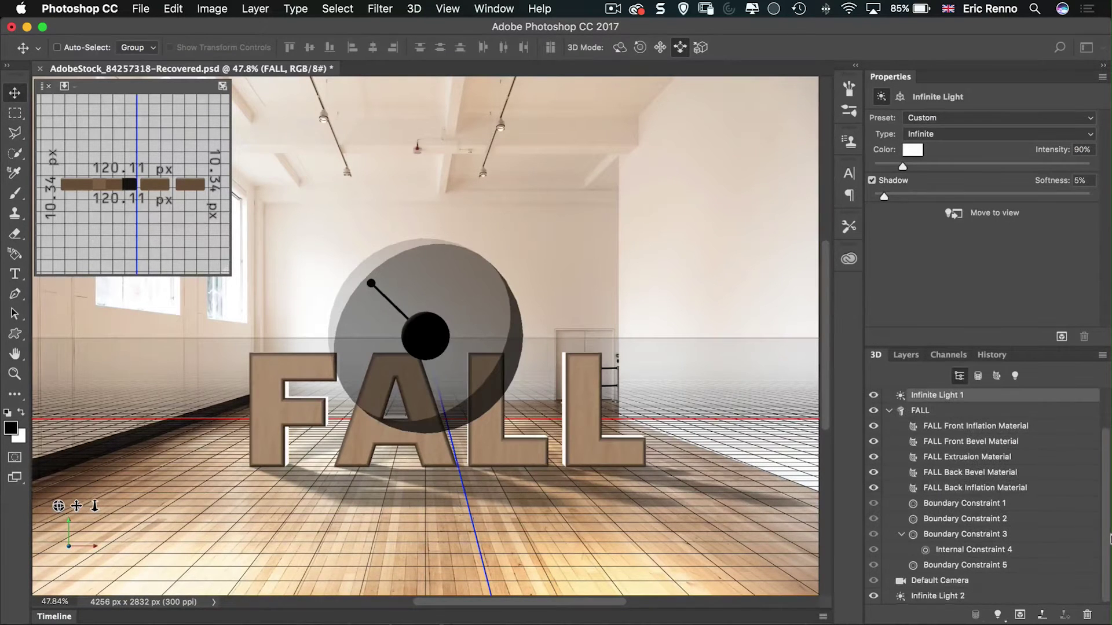
click(953, 597)
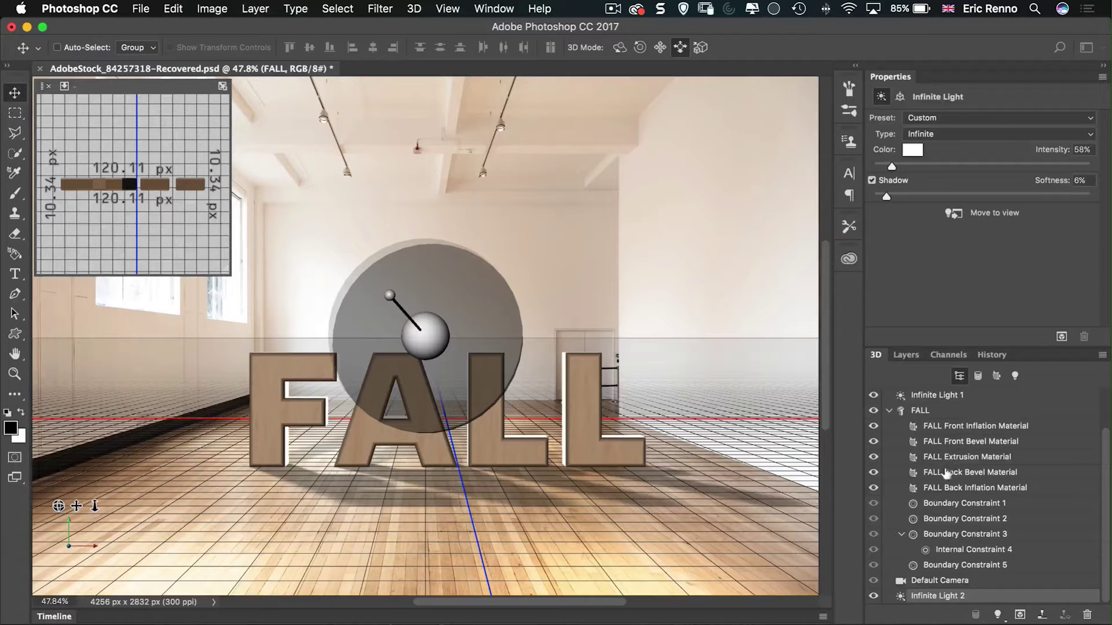
click(944, 427)
click(931, 456)
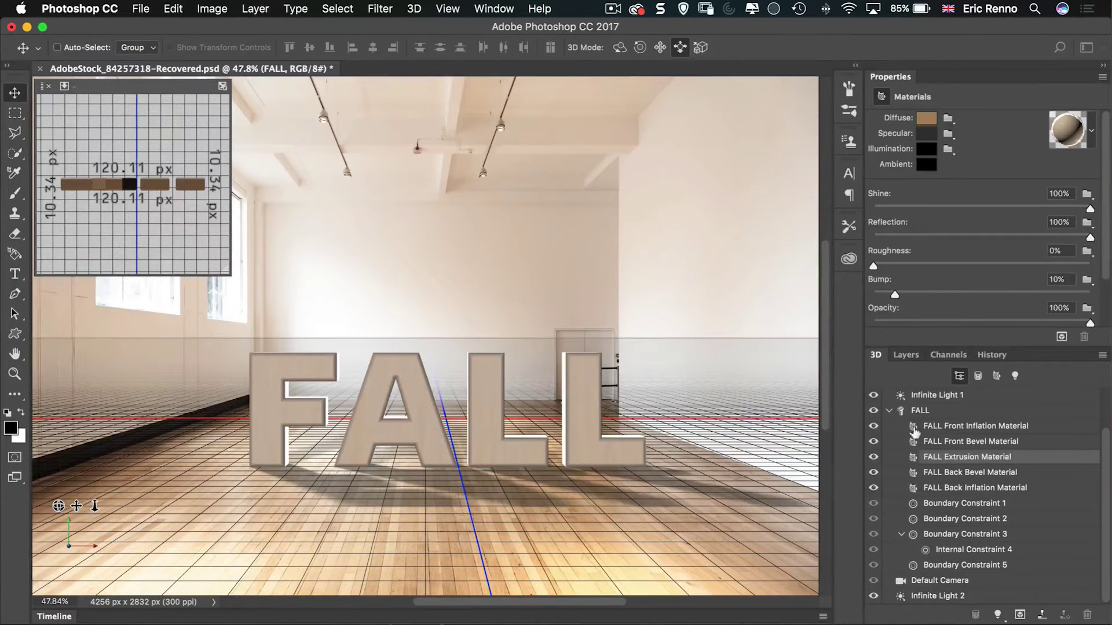
Step: Set the Environment's ground plane reflection opacity to 20%, keeping shadows at 60%
click(895, 414)
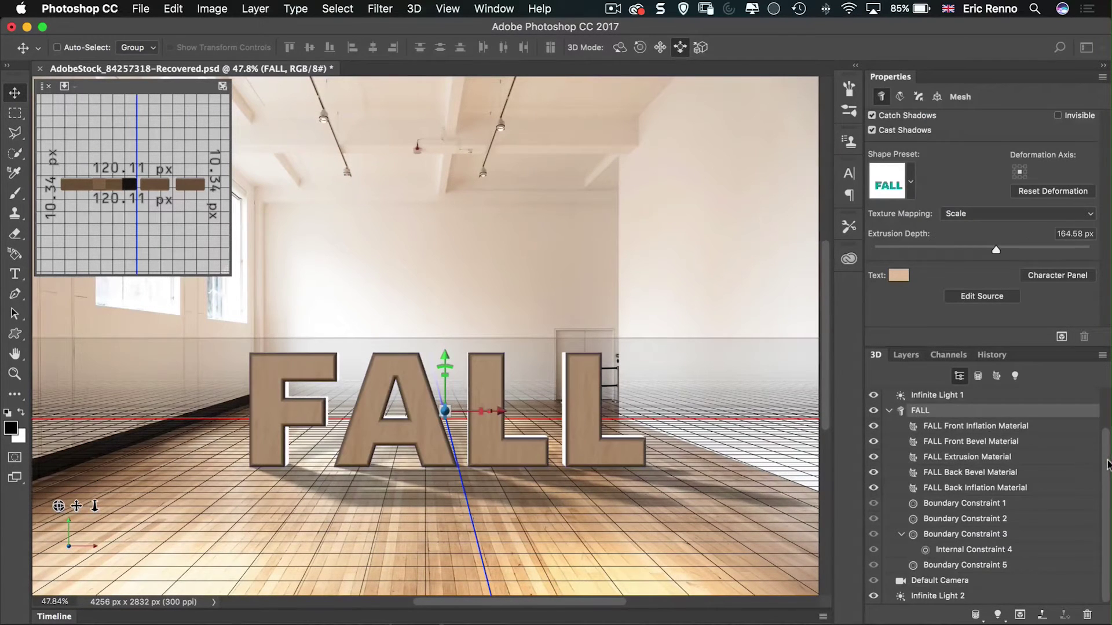
drag(1107, 463, 1107, 425)
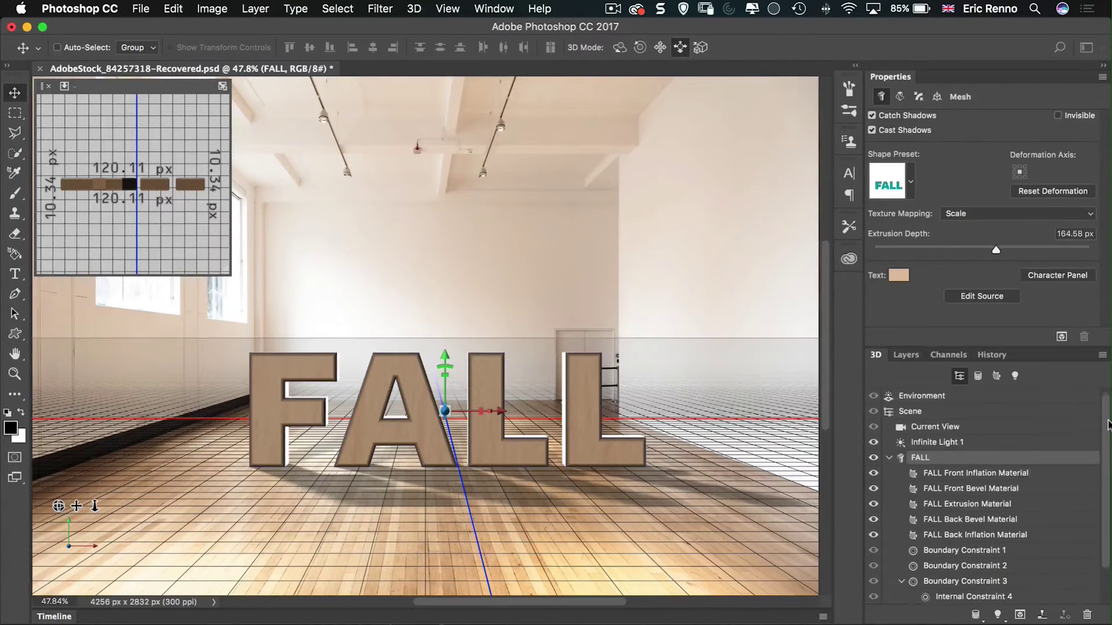
click(894, 398)
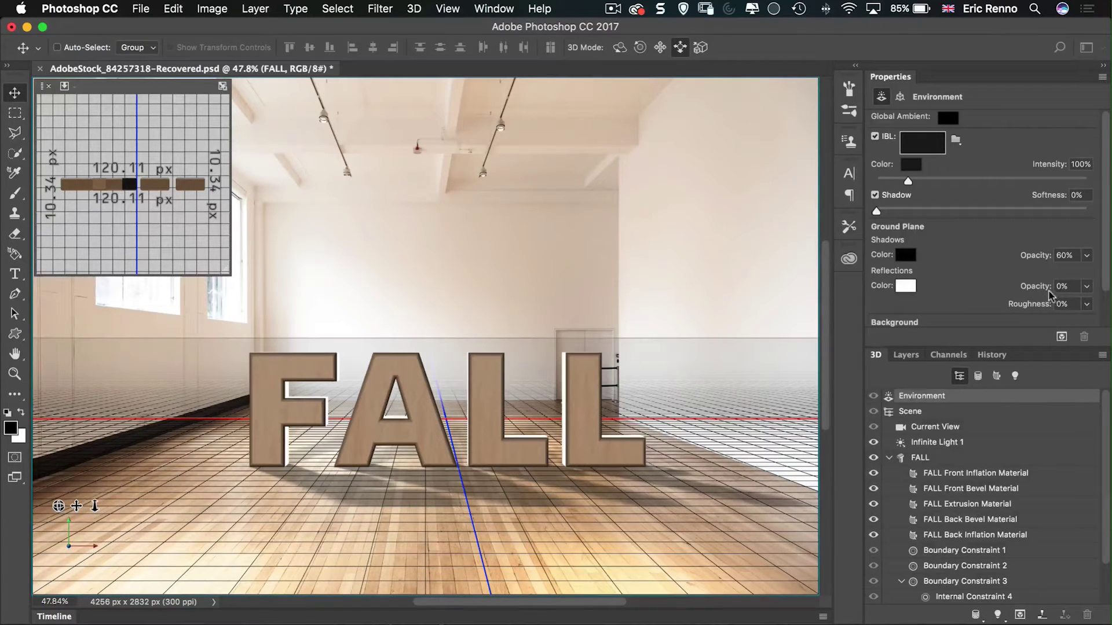
drag(1036, 286, 1081, 285)
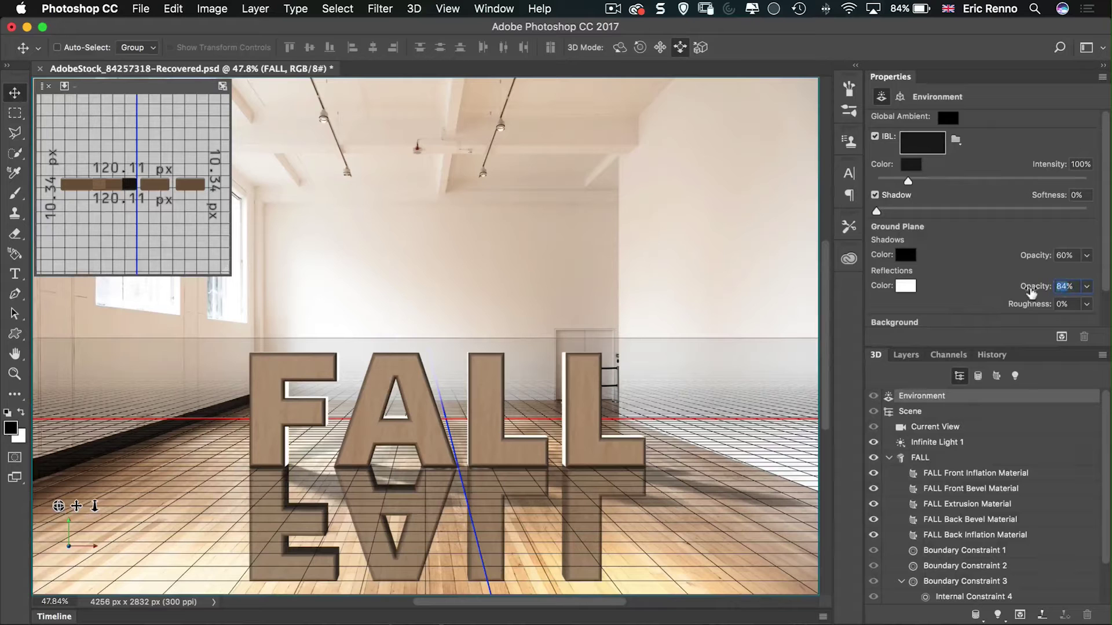
text(15)
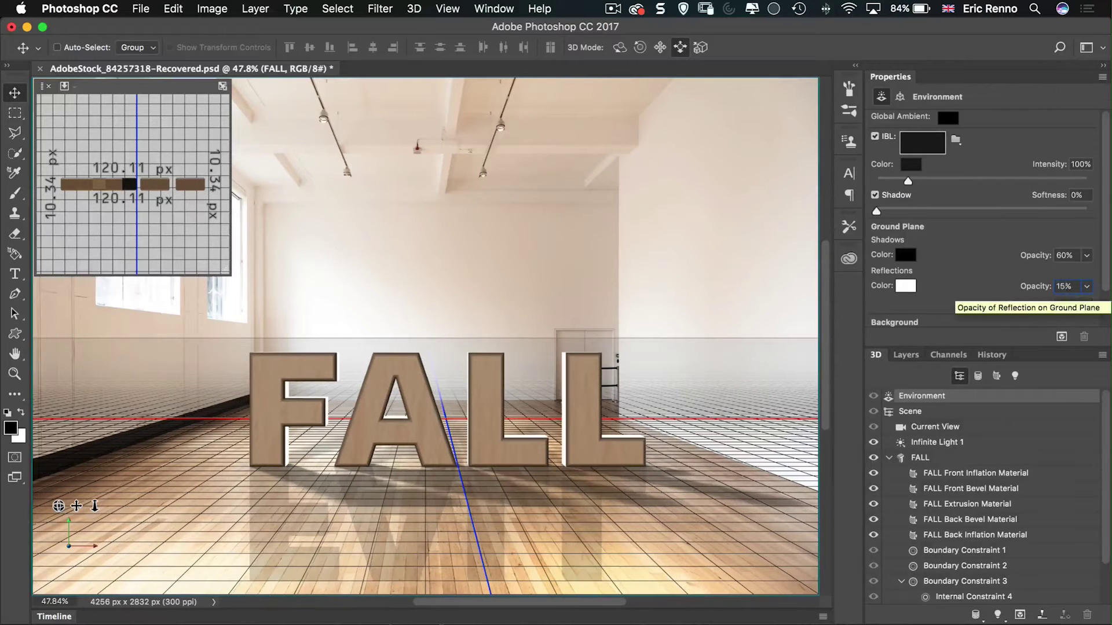
key(BackSpace)
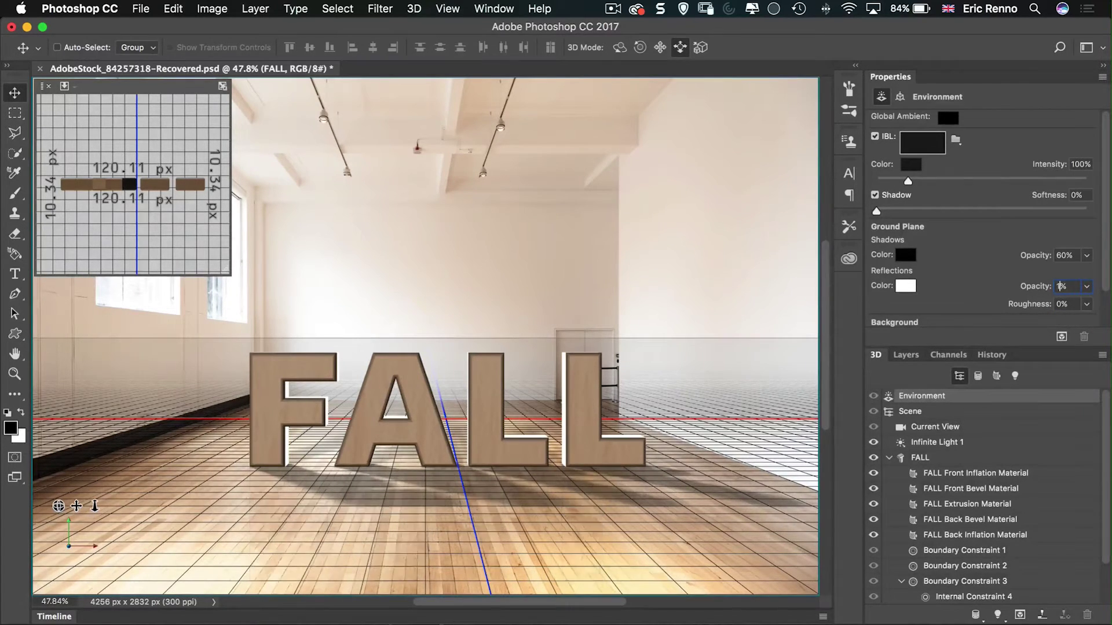
text(0)
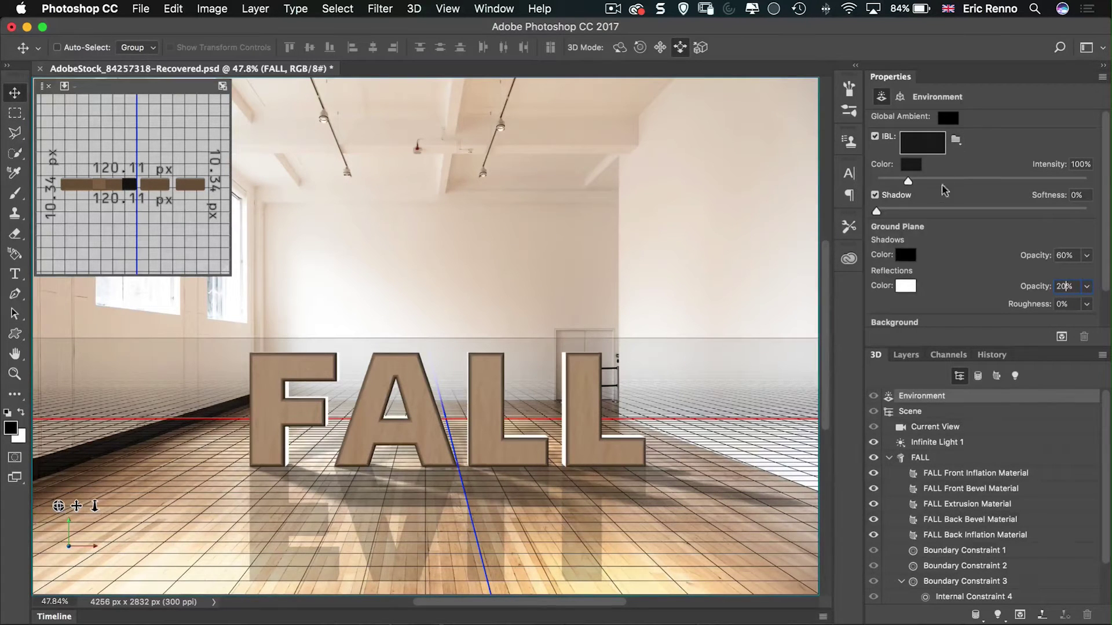
Step: Load AdobeStock_84257318.jpeg as image-based lighting and rotate it to brighten the letters
click(956, 141)
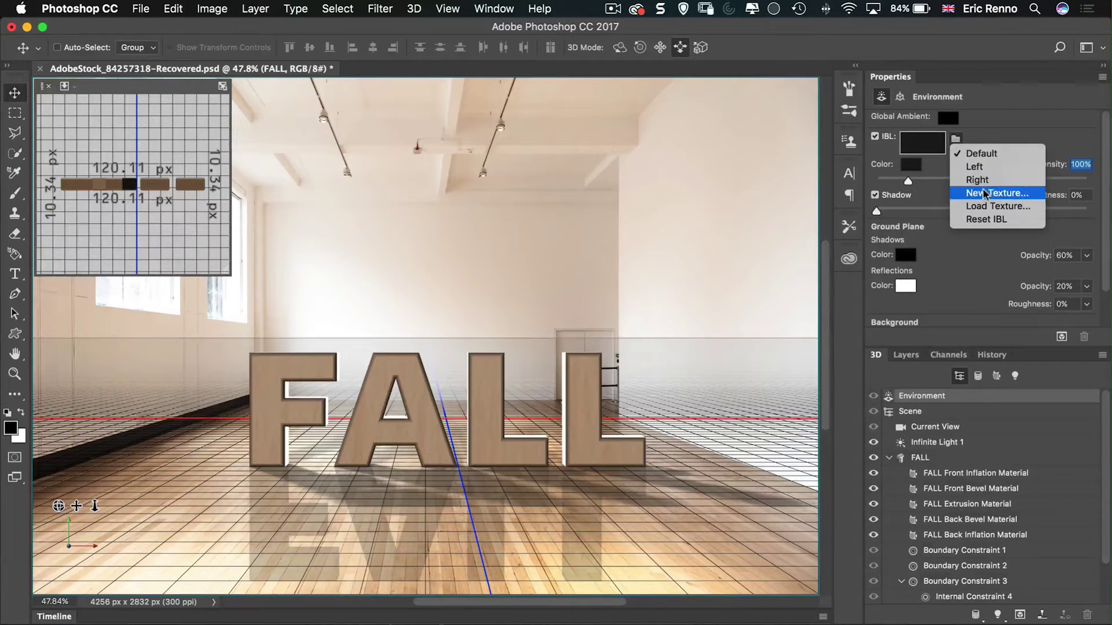
click(973, 206)
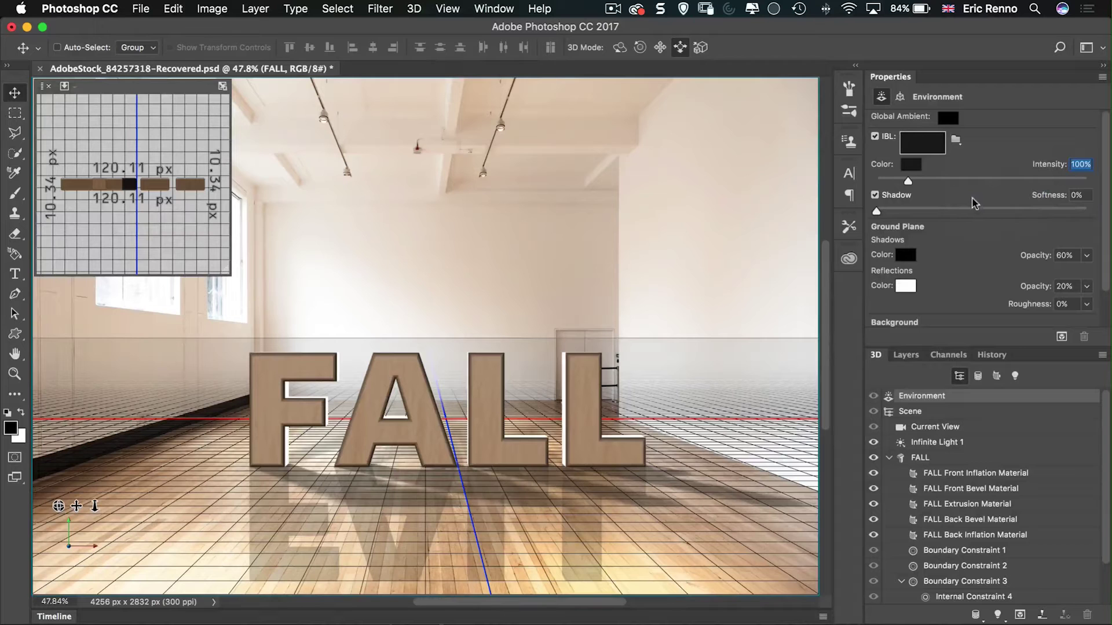
click(956, 140)
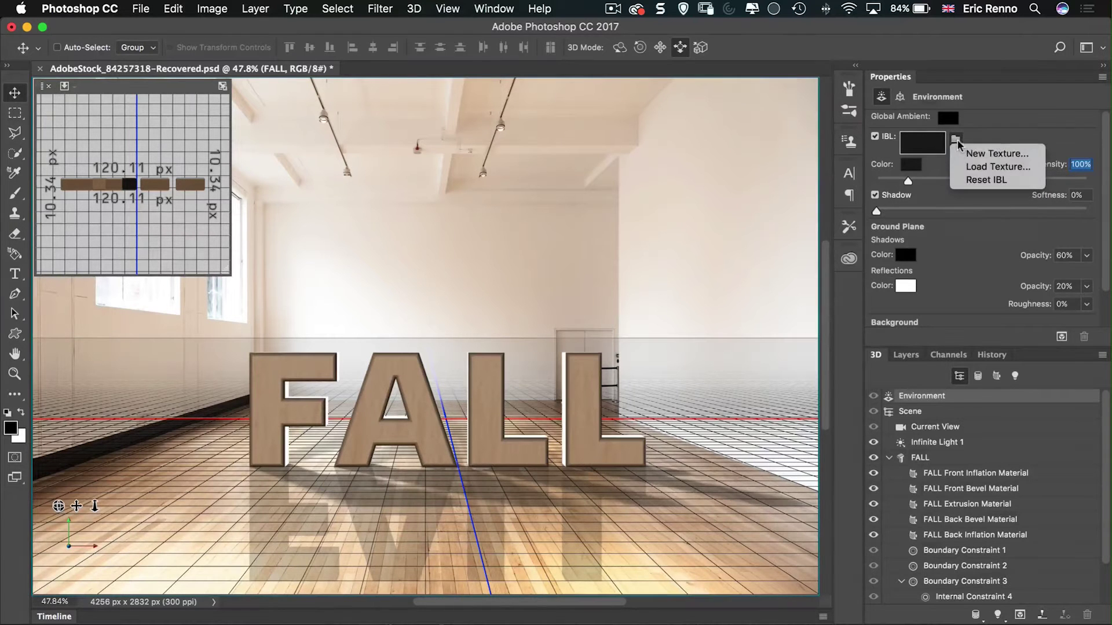
click(968, 168)
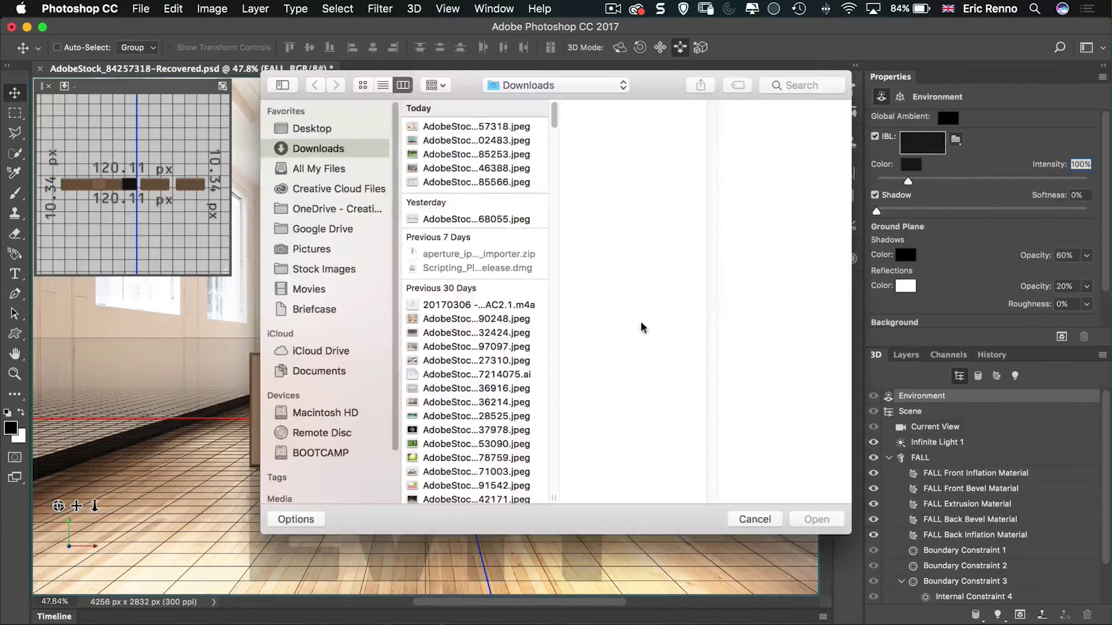
click(459, 127)
click(820, 517)
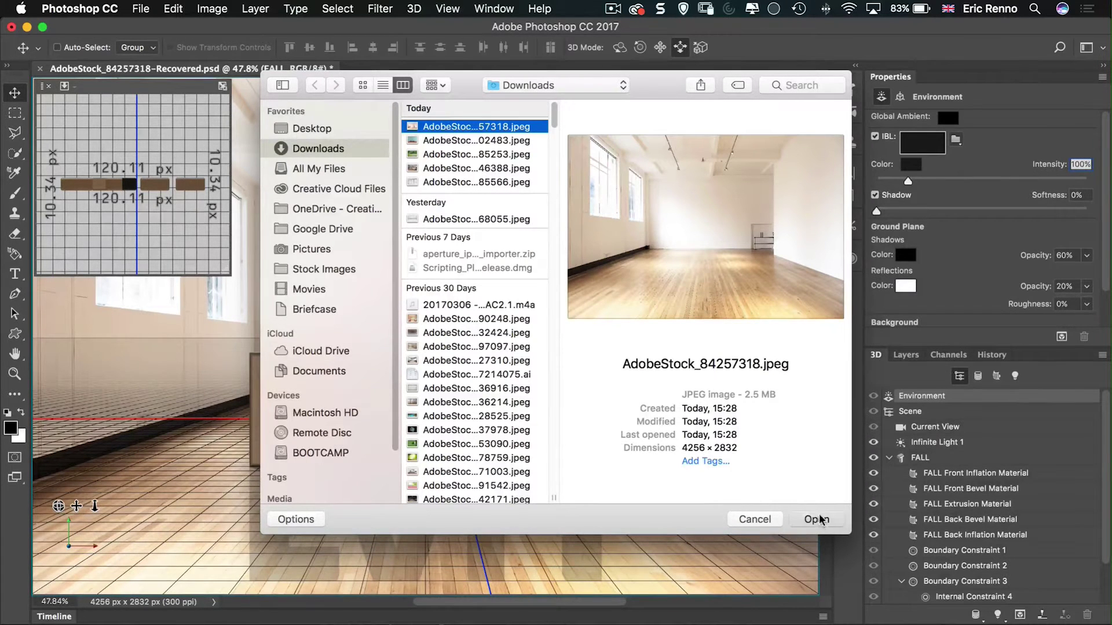
click(816, 519)
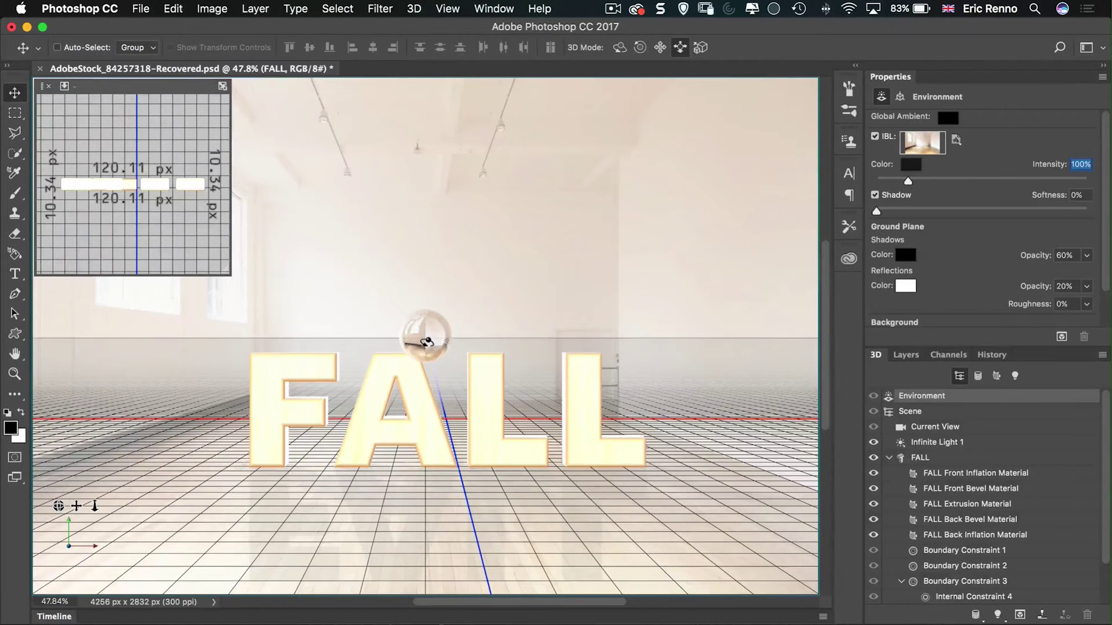
mouse_move(427, 342)
mouse_down()
mouse_move(427, 311)
mouse_move(437, 386)
mouse_move(582, 359)
mouse_move(461, 355)
mouse_move(430, 328)
mouse_up()
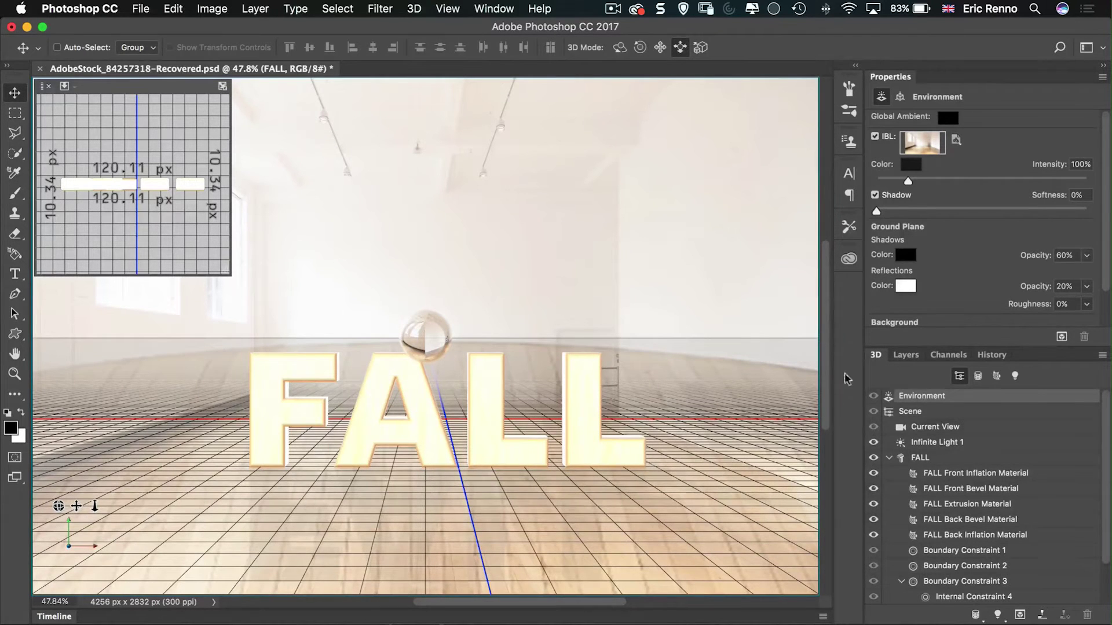
click(915, 460)
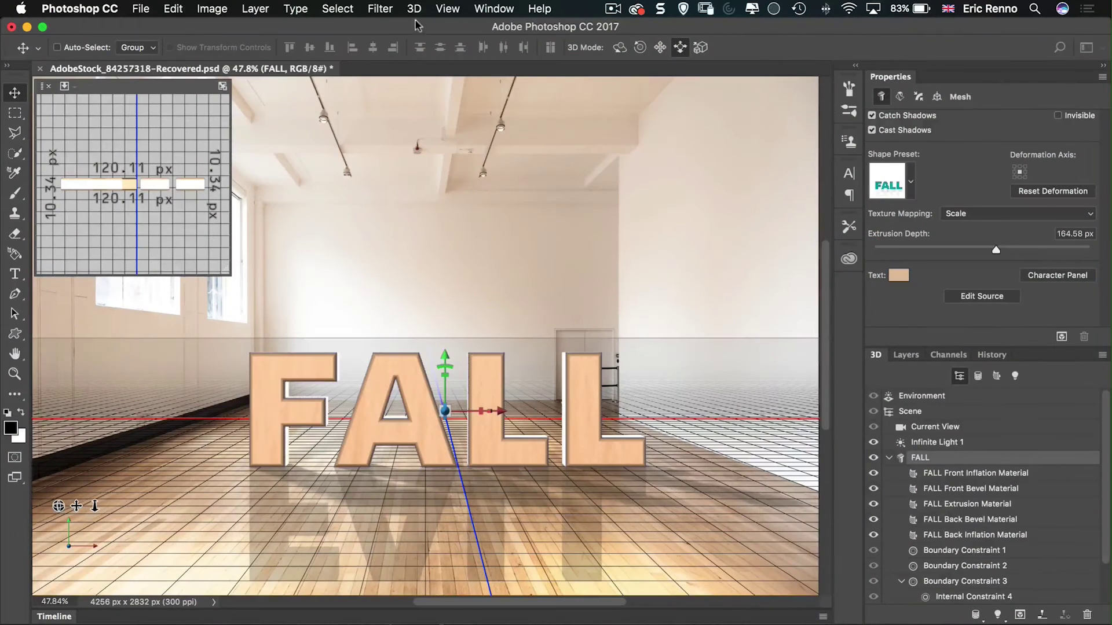
Step: Split the FALL extrusion into separate letter meshes with 3D > Split Extrusion
click(415, 8)
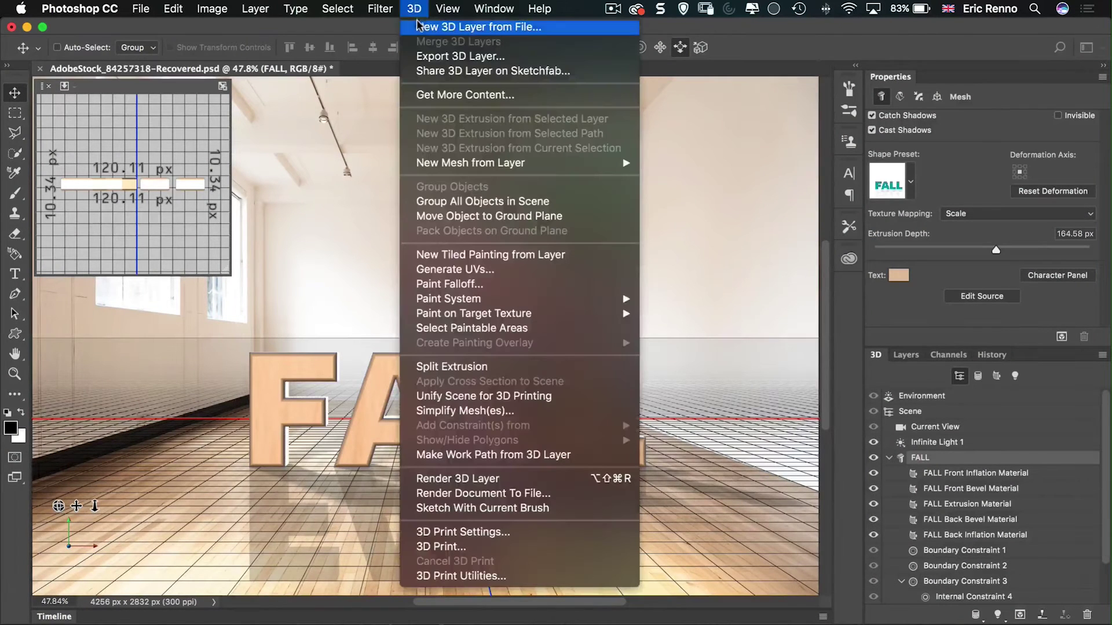
click(472, 367)
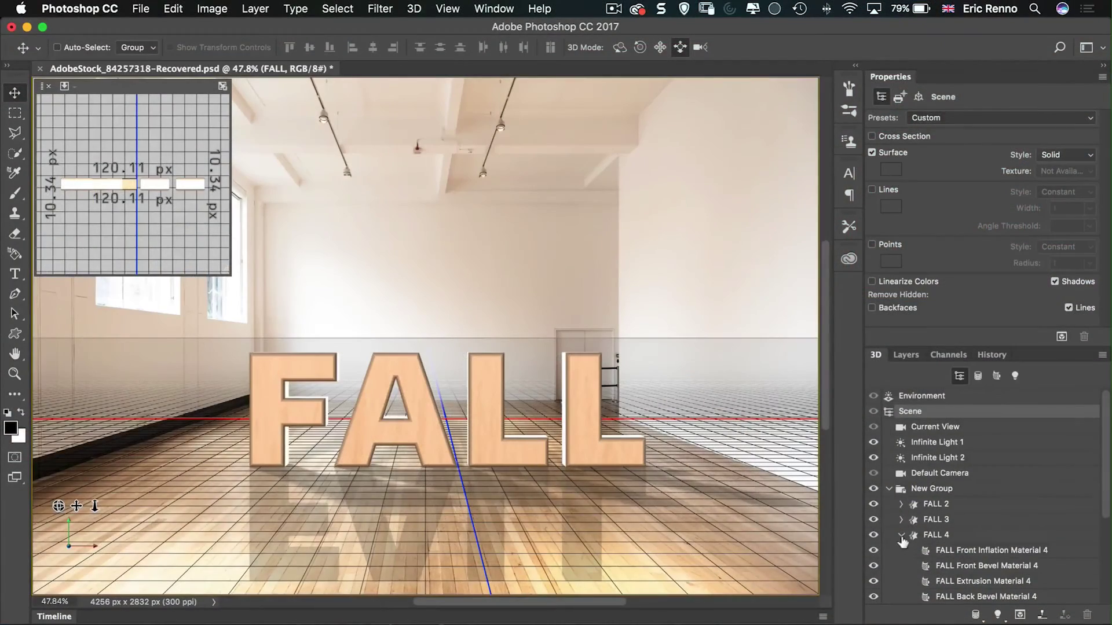
click(901, 536)
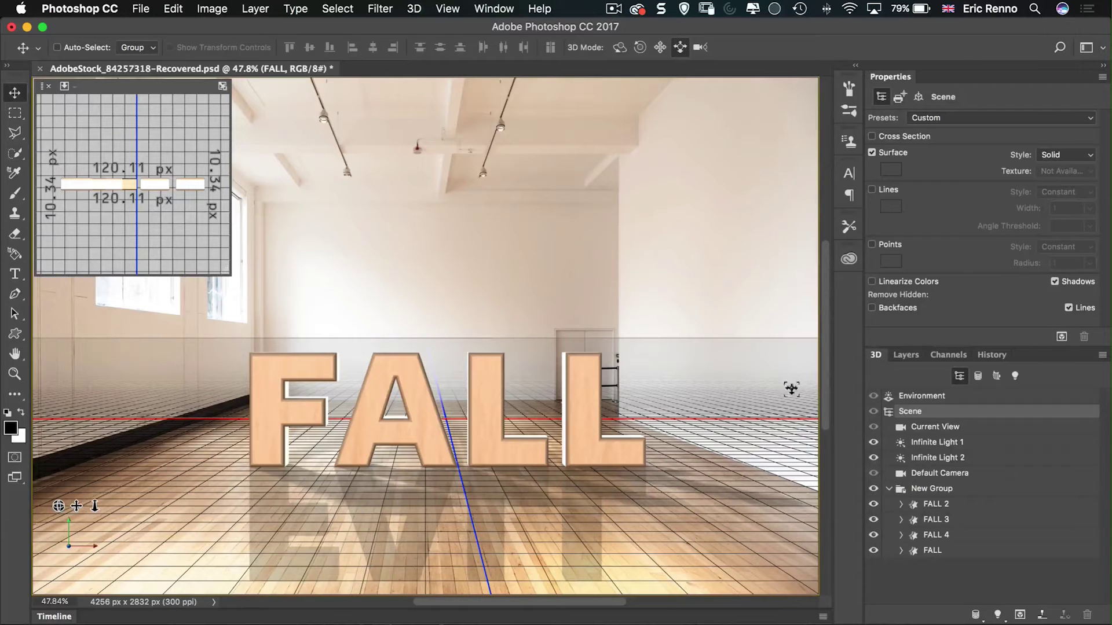
Step: Select each letter object in turn: FALL, FALL 2, FALL 3 and FALL 4
click(914, 554)
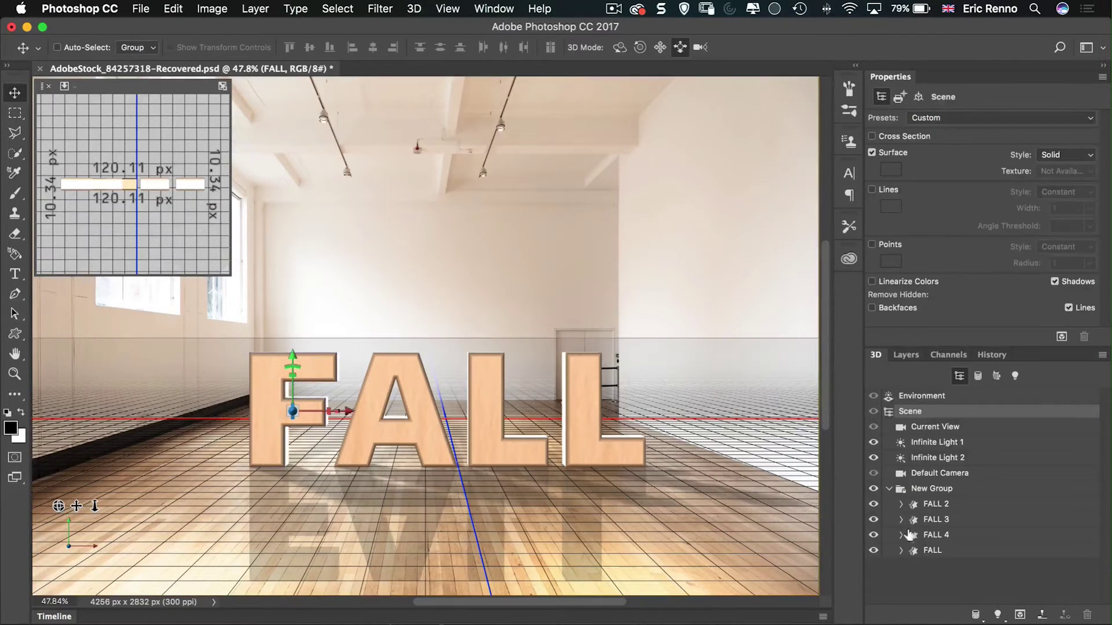
click(980, 504)
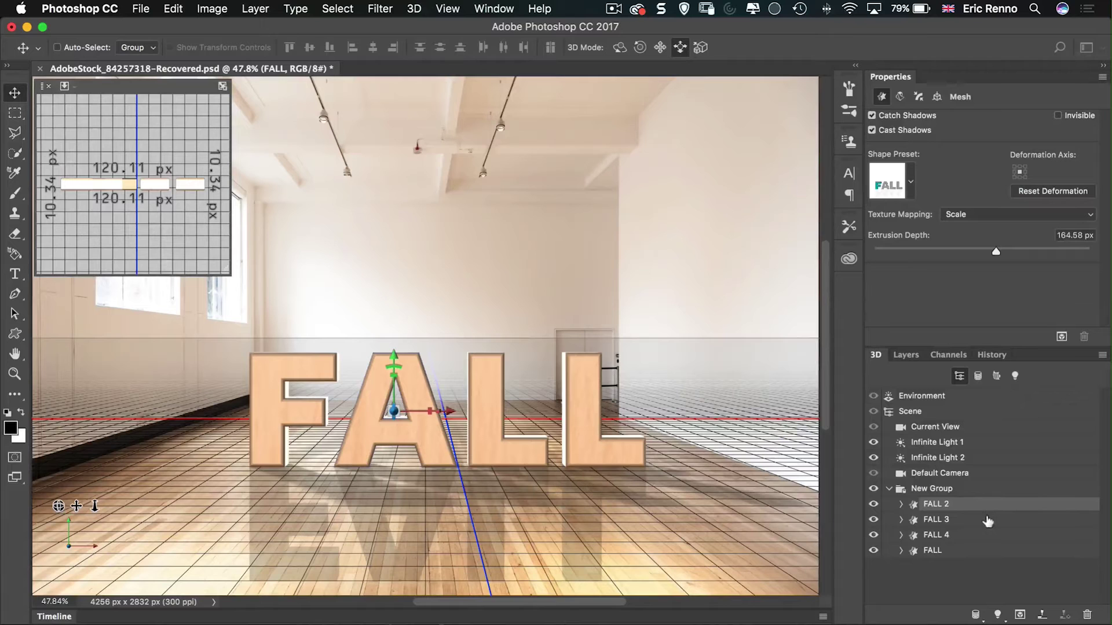
click(989, 521)
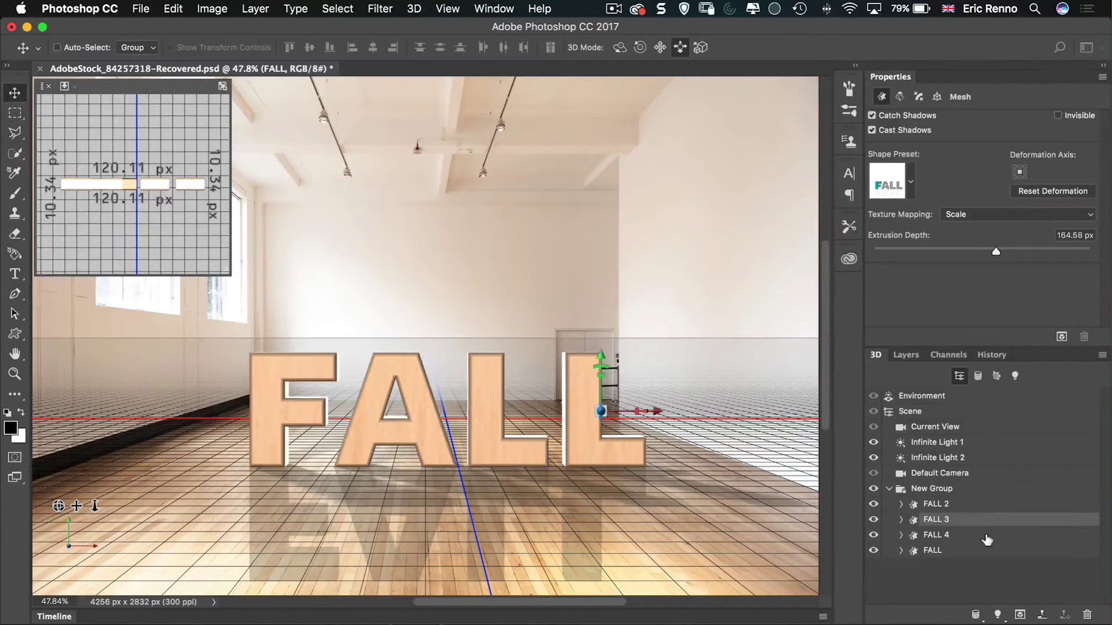
click(987, 533)
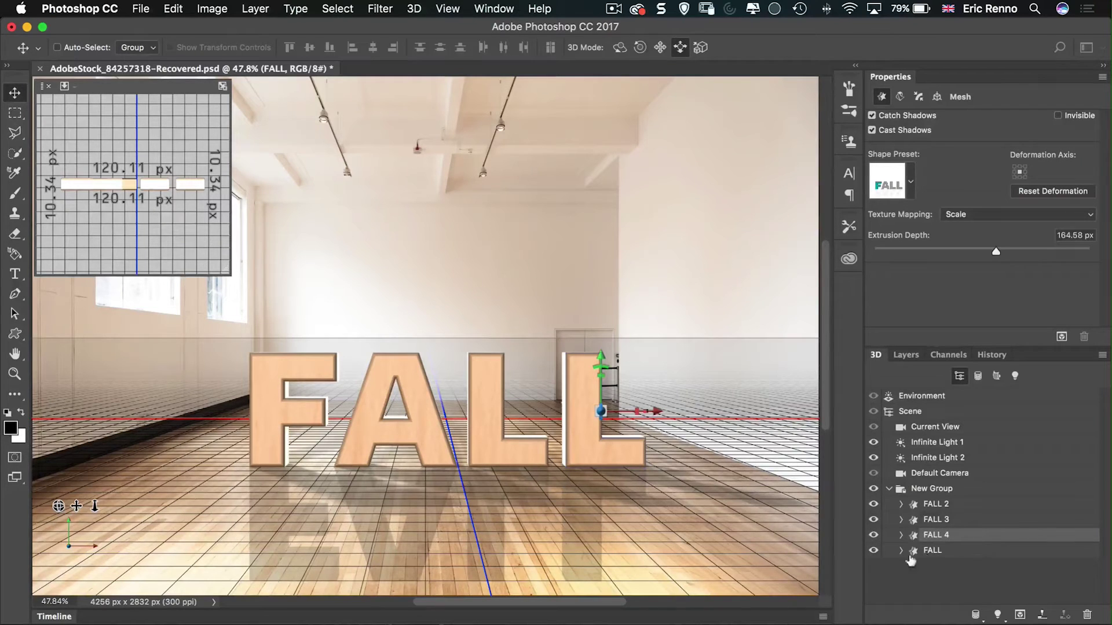
Step: Rotate the F letter about -30° around its vertical Y axis
click(295, 432)
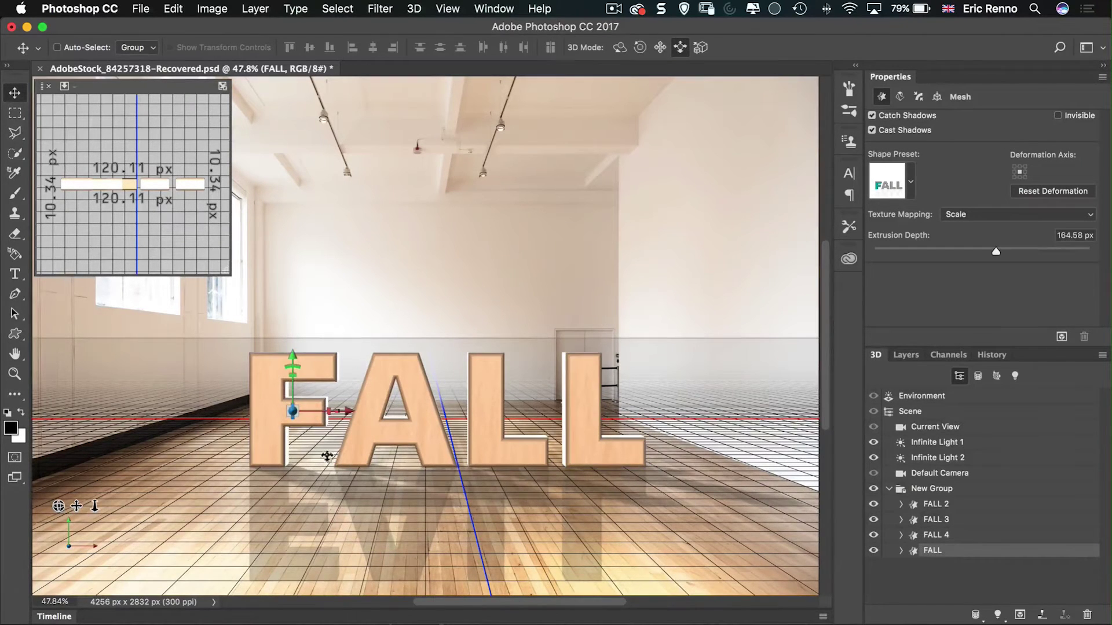
drag(336, 412, 210, 466)
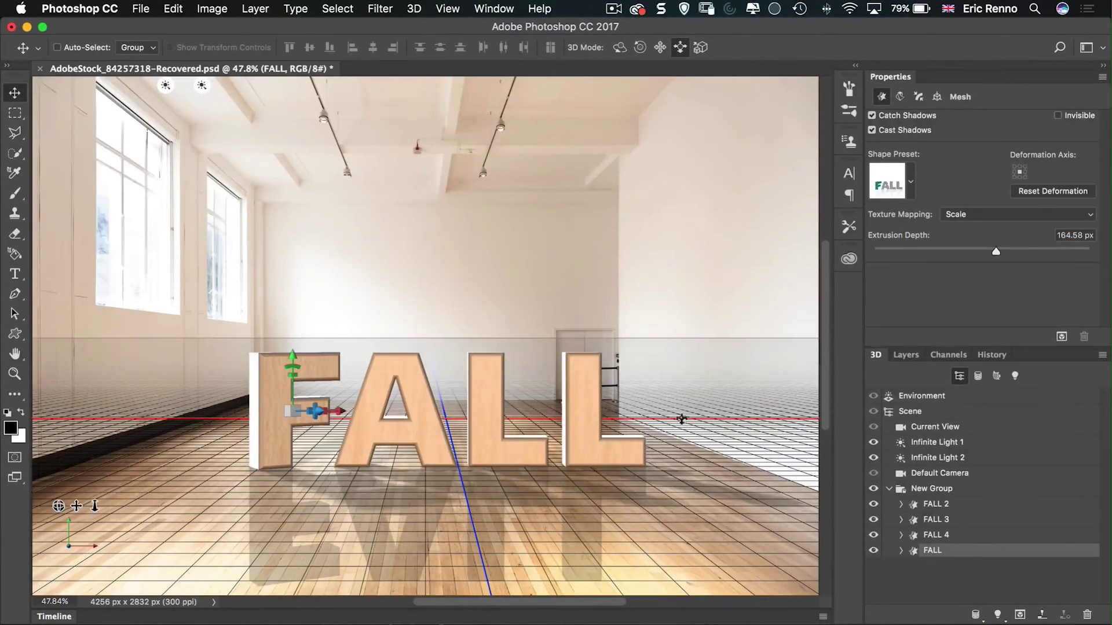
Step: Show the 3D Secondary View with its camera set to Top
click(454, 13)
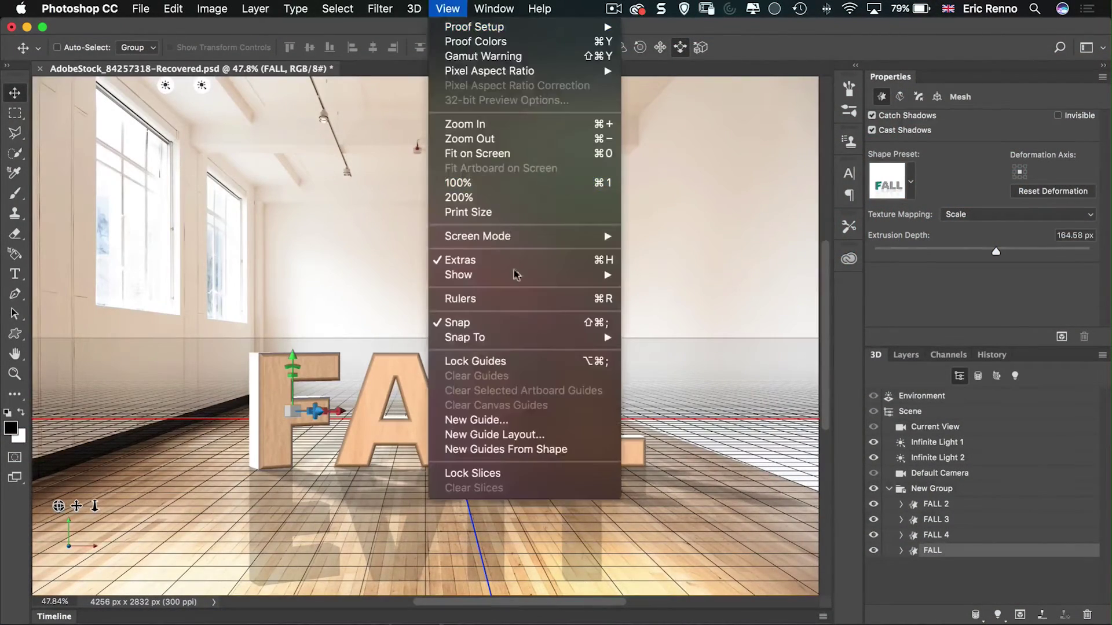
mouse_move(569, 275)
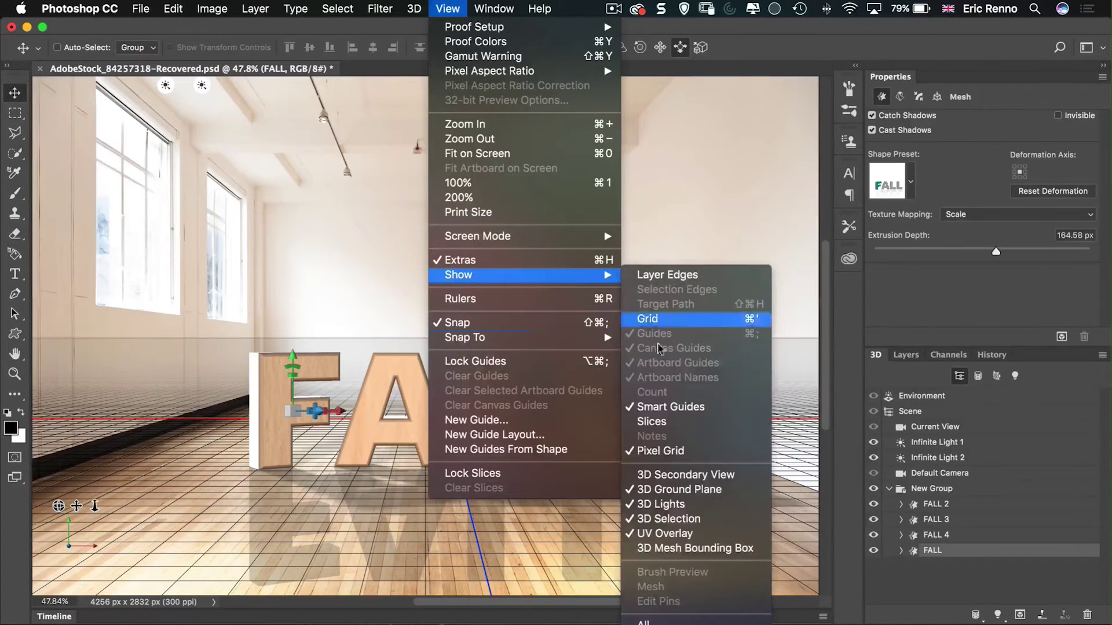
click(648, 470)
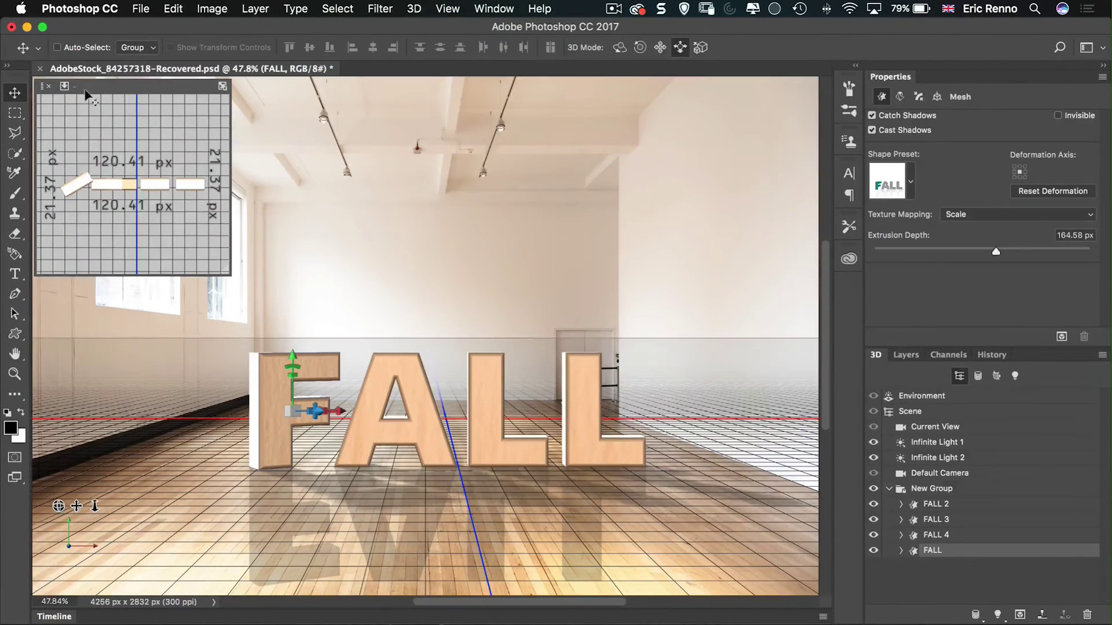
click(65, 86)
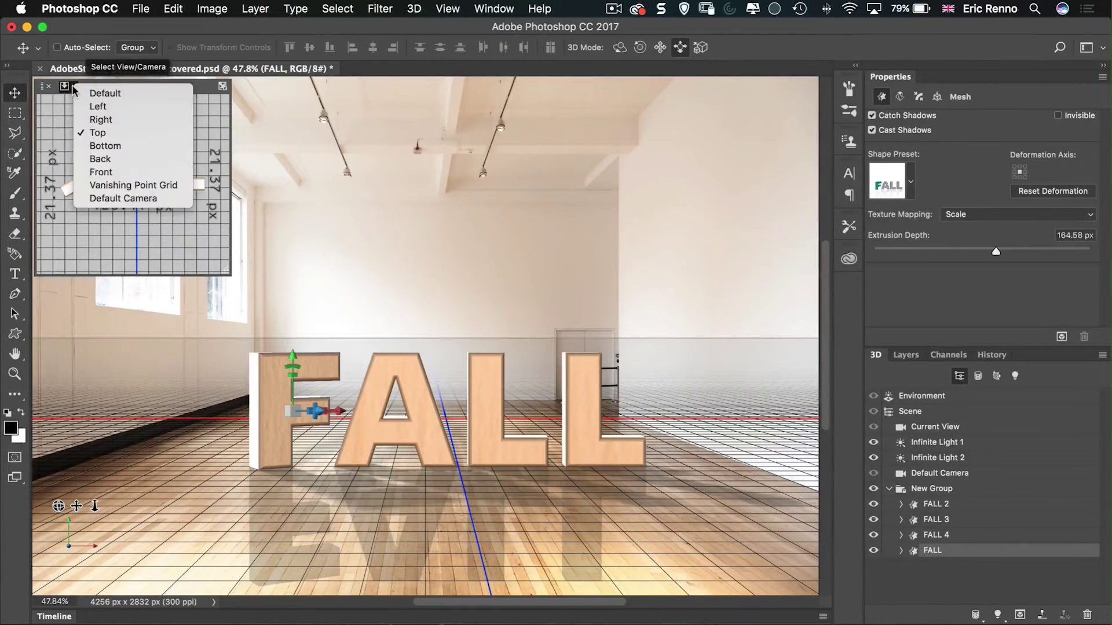
click(109, 133)
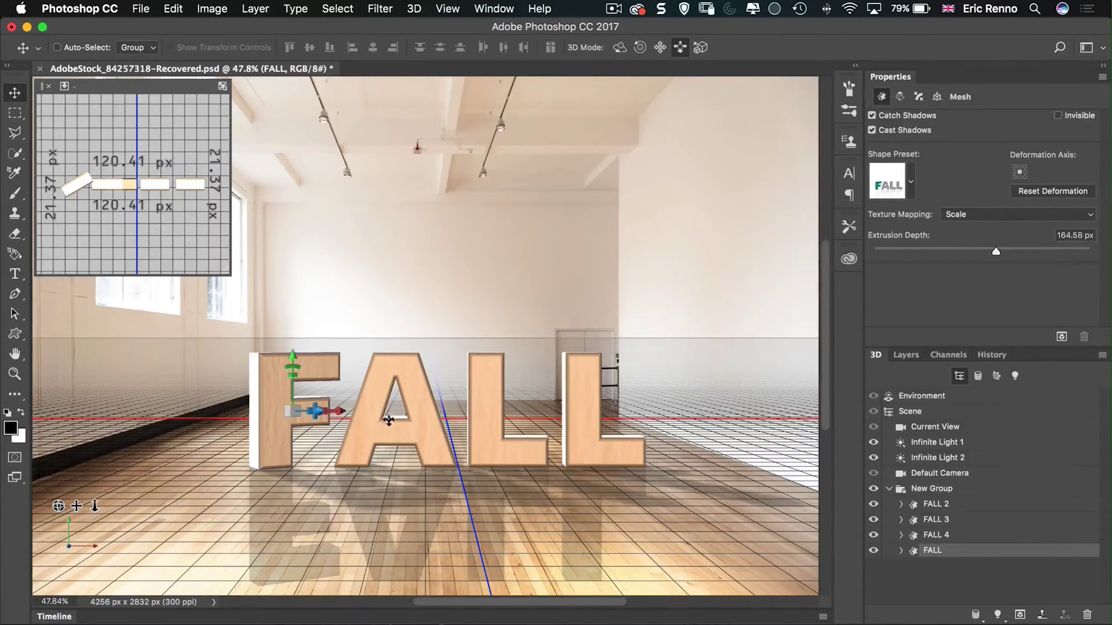
Step: Rotate the second L (FALL 3) around its vertical axis
click(485, 420)
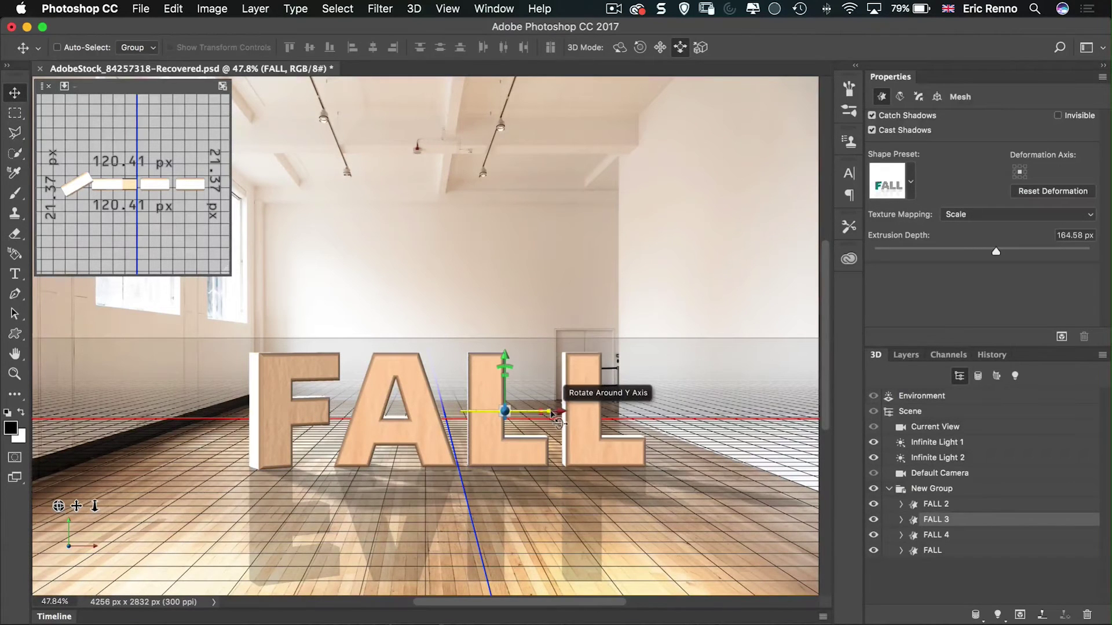
drag(551, 414, 808, 449)
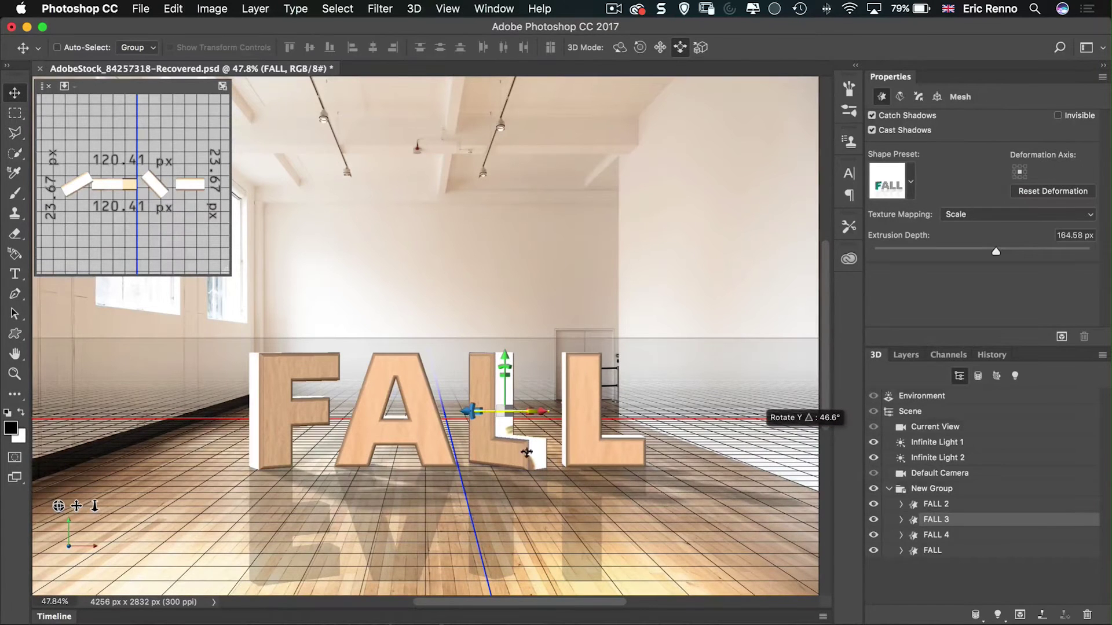
drag(508, 428, 510, 432)
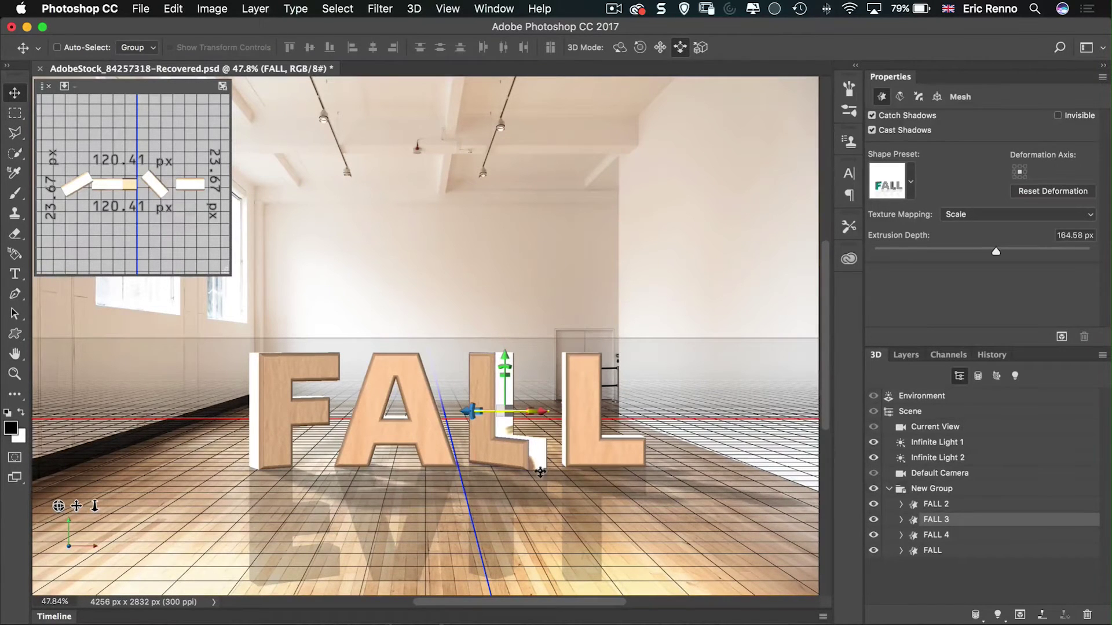
Step: Turn the last L (FALL 4) around Y and shift it to the right
click(588, 421)
drag(637, 412, 604, 439)
drag(620, 397, 601, 408)
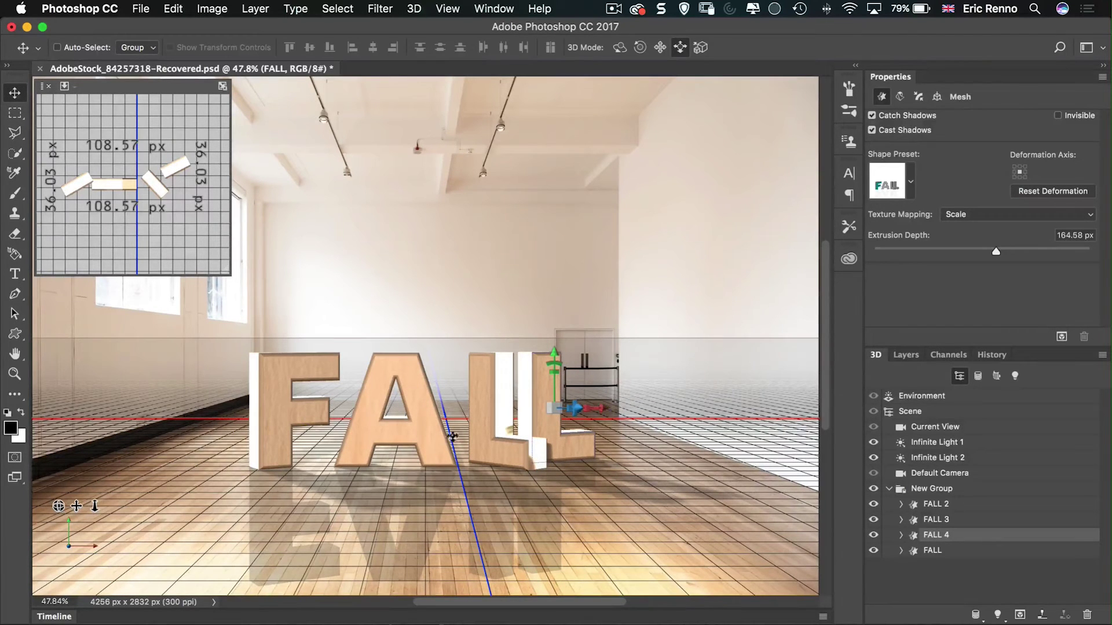
drag(602, 407, 467, 541)
click(391, 427)
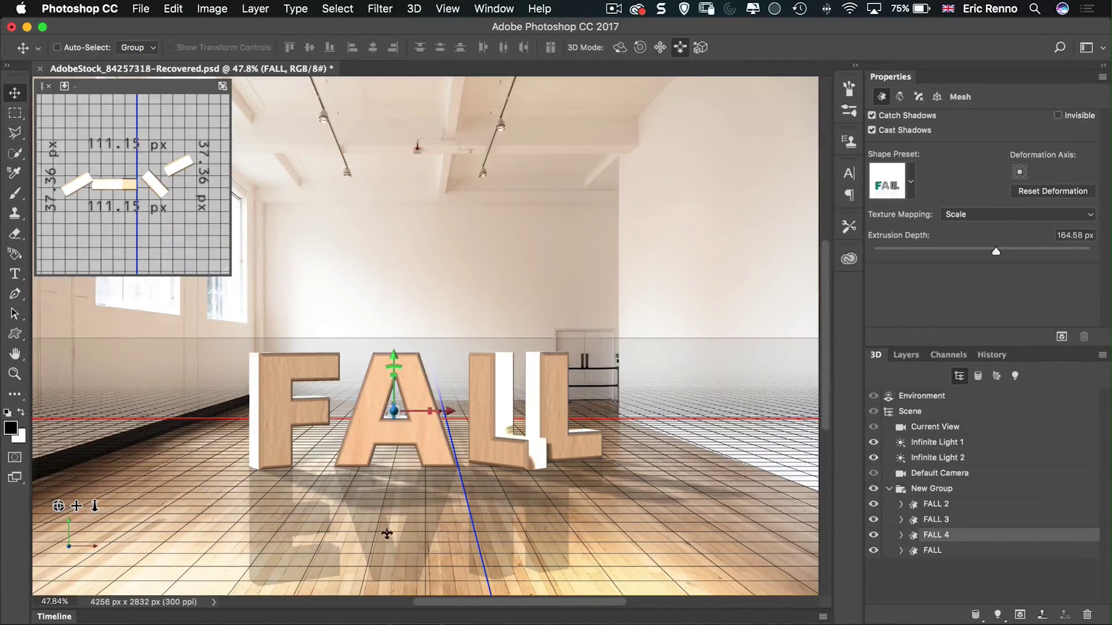
Step: Turn the A about -31.8° on Y and set its X rotation to 90° so it lies flat
drag(437, 411, 584, 411)
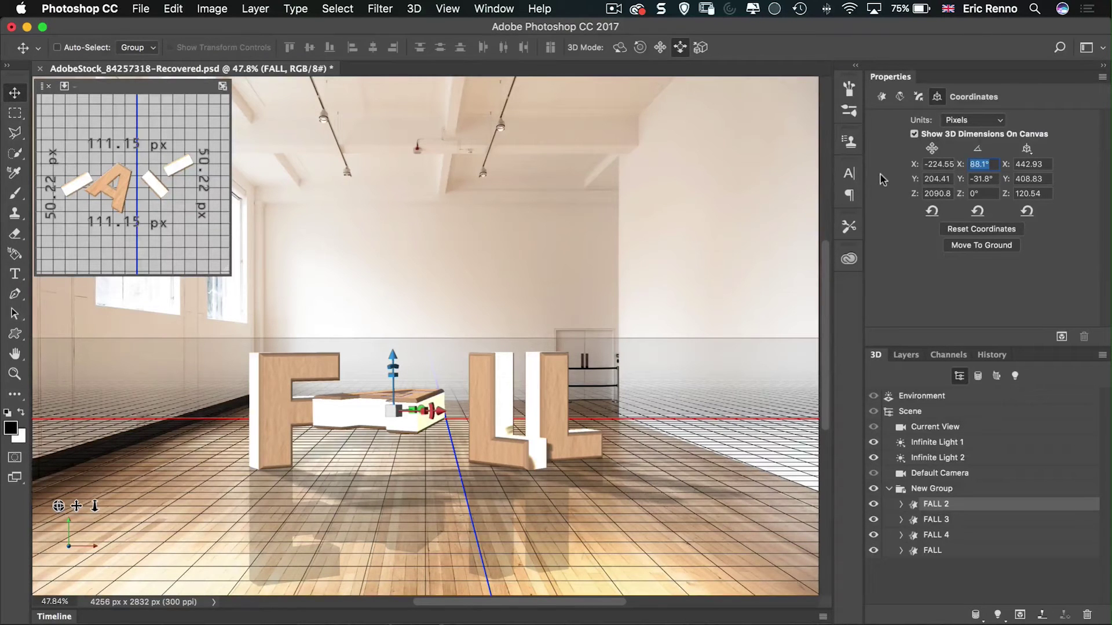
text(90)
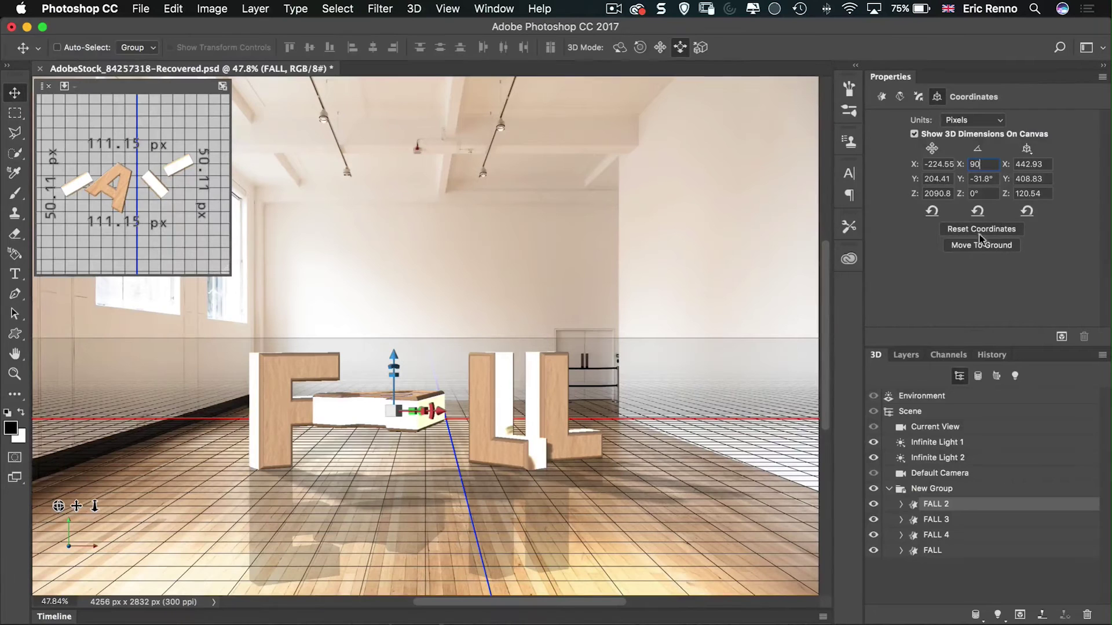
key(Tab)
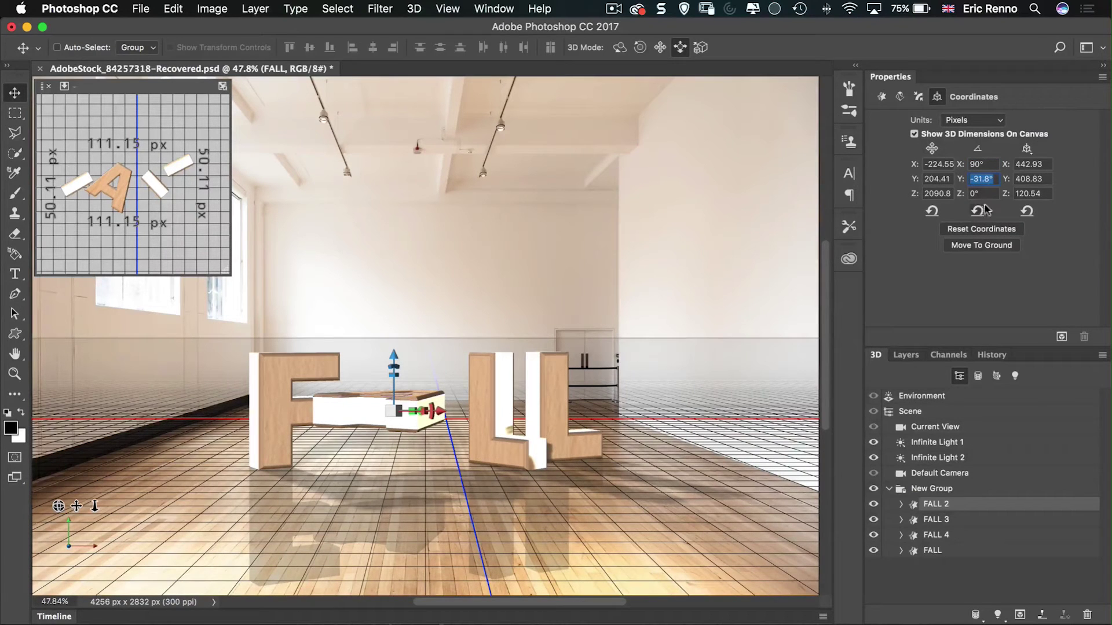
Step: Lower the flat A onto the floor and fine-tune its Y rotation to about -31.7°
drag(618, 503, 620, 514)
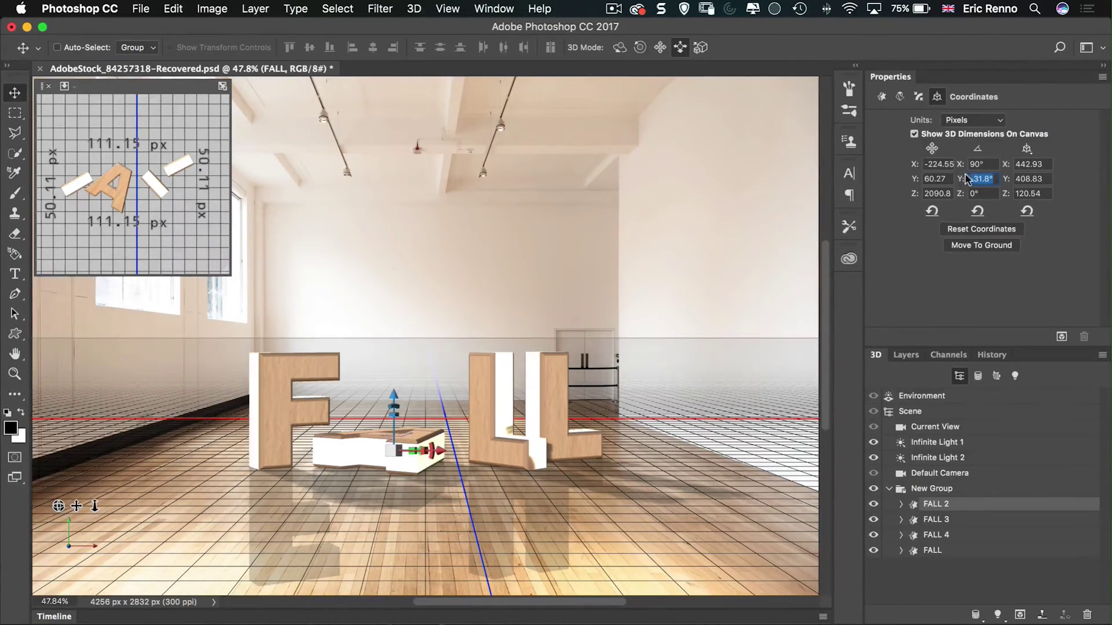
drag(964, 178, 728, 196)
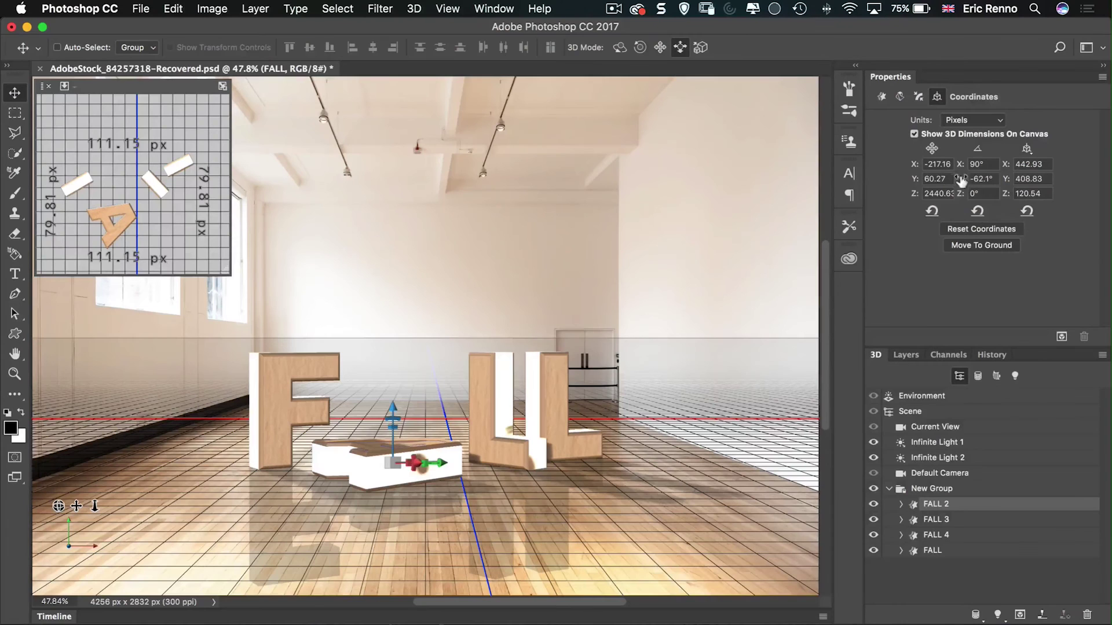
drag(961, 182, 1107, 141)
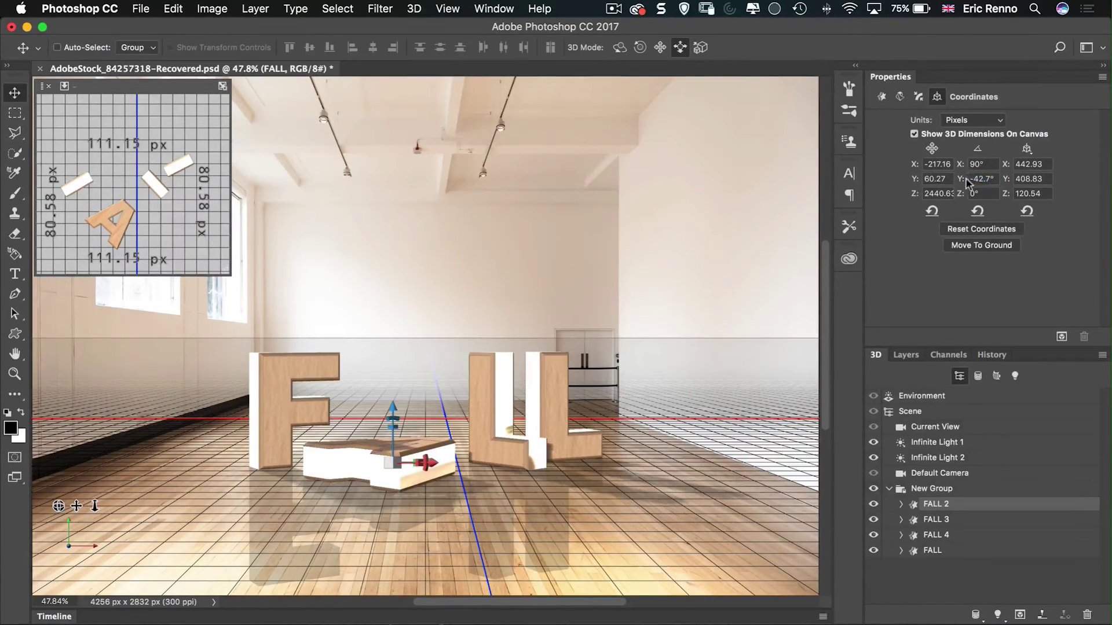
drag(964, 182, 1048, 163)
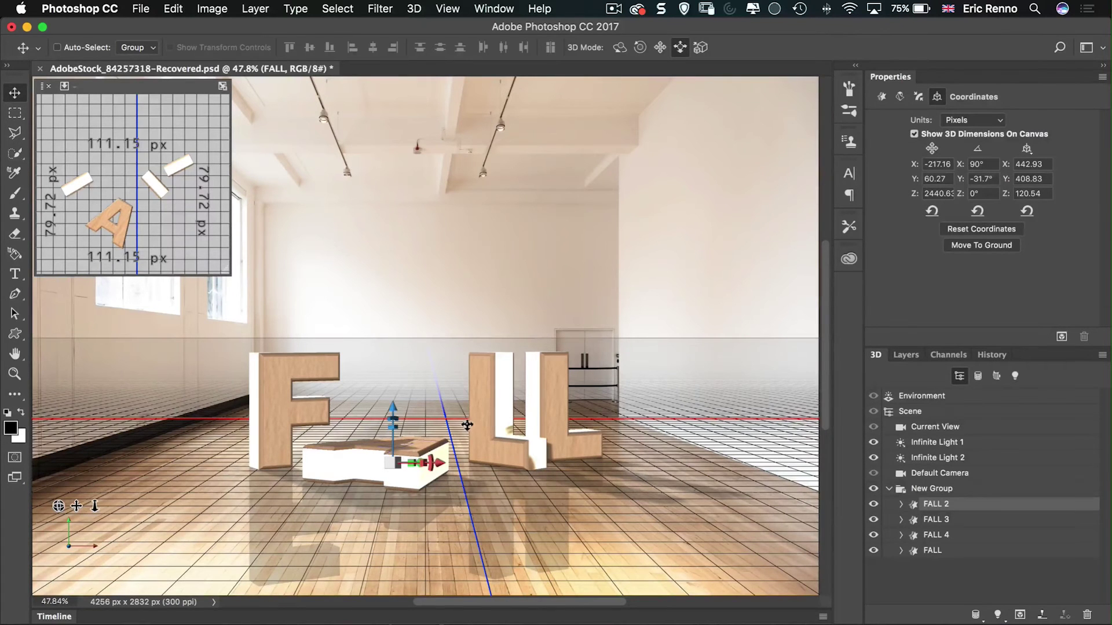
Step: Move the whole letter group along Z toward the camera, set the secondary view to Top, then deselect
click(931, 490)
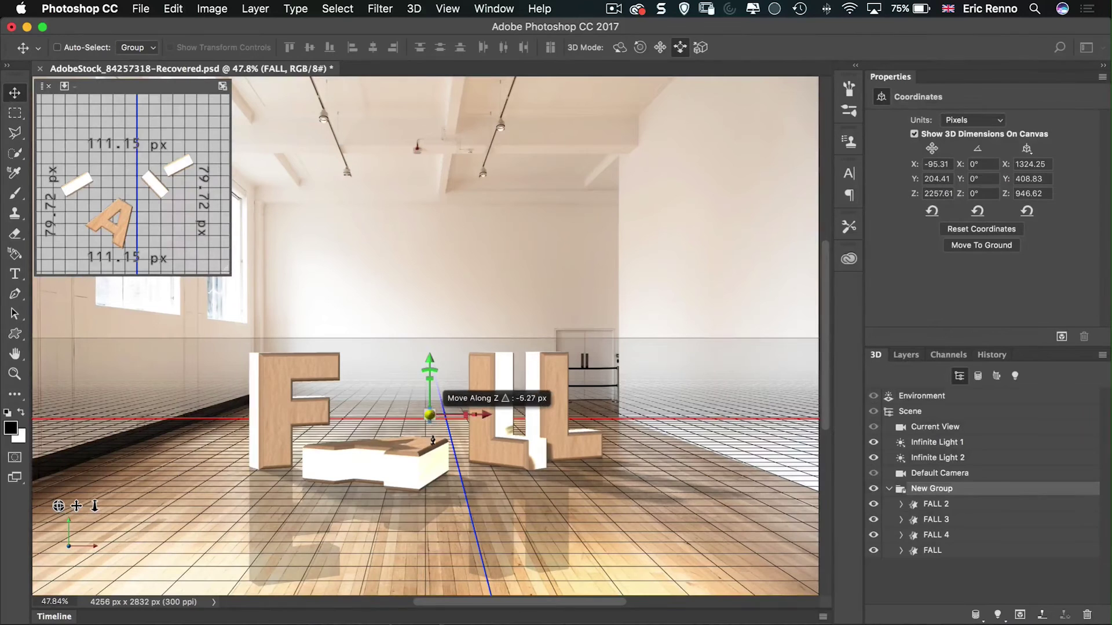
drag(434, 453, 434, 298)
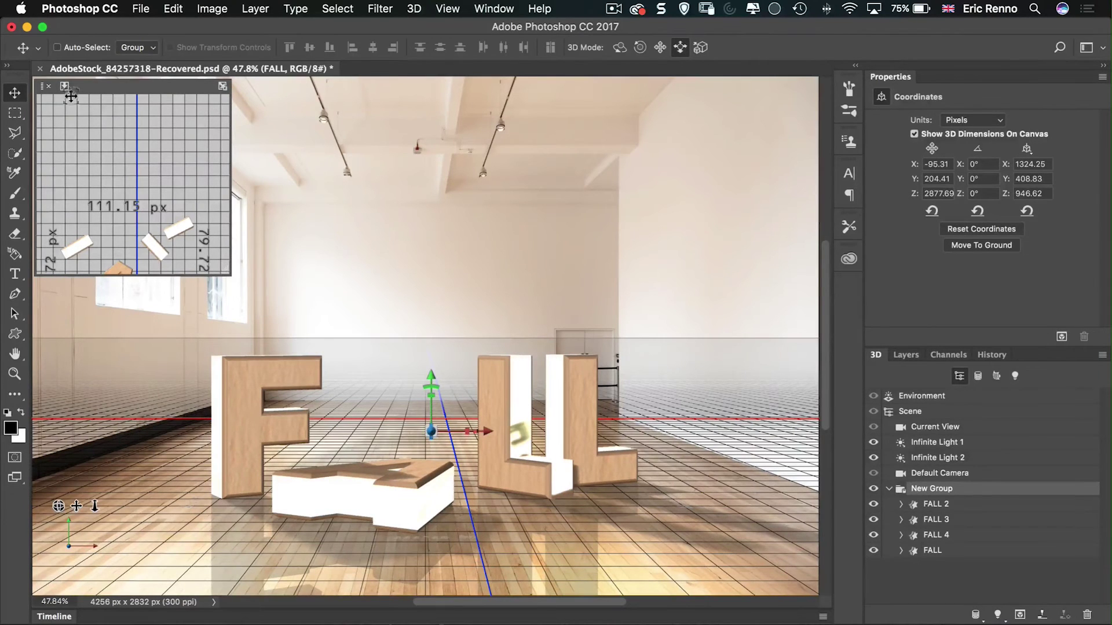
click(67, 88)
click(99, 137)
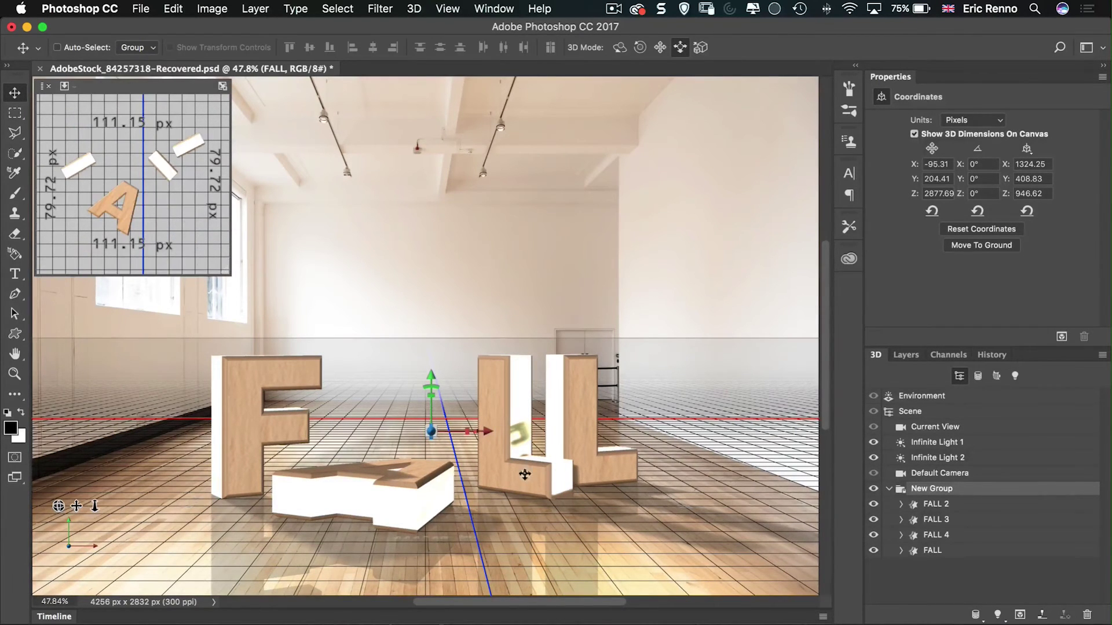
click(556, 524)
Step: Start a render pass, then raise the flat A letter about 14 px along its Y axis
click(1019, 616)
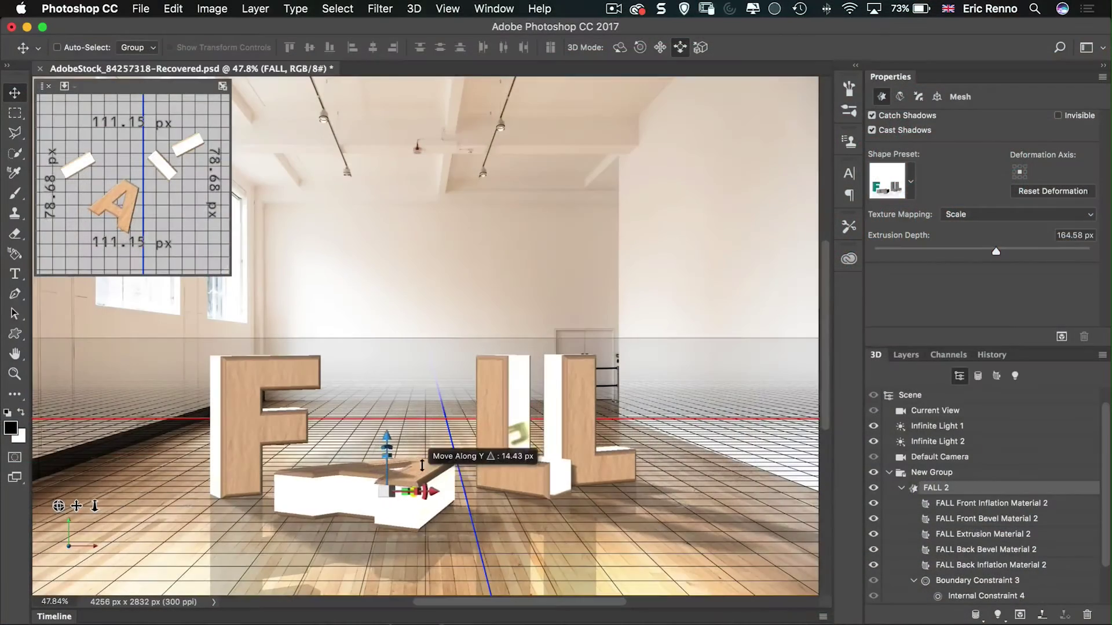
mouse_move(431, 461)
mouse_down()
mouse_move(478, 417)
mouse_move(491, 470)
mouse_move(472, 479)
mouse_move(432, 467)
mouse_up()
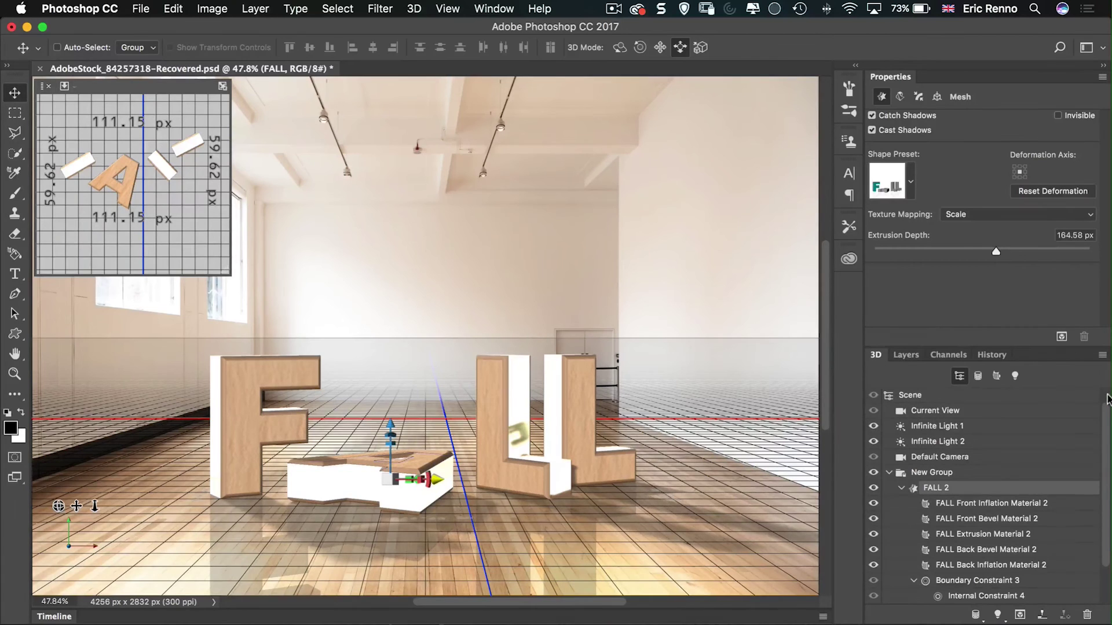
Step: Rotate the Environment's image-based lighting so light and floor reflections sweep across the scene
scroll(1103, 405, up, 1)
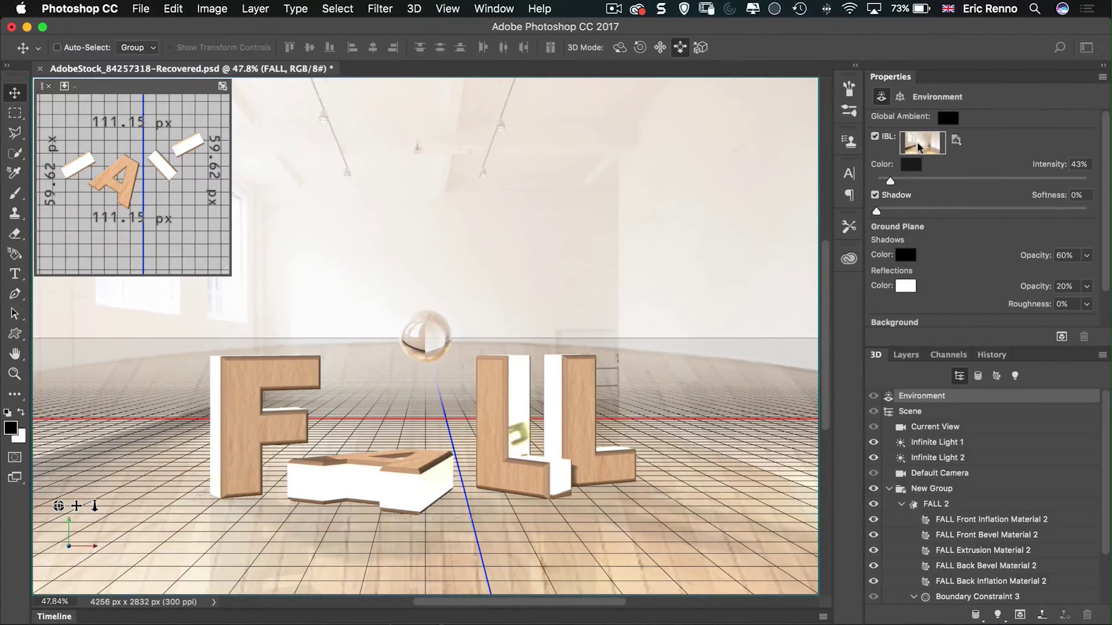
click(919, 149)
click(927, 147)
click(922, 145)
click(920, 144)
click(918, 144)
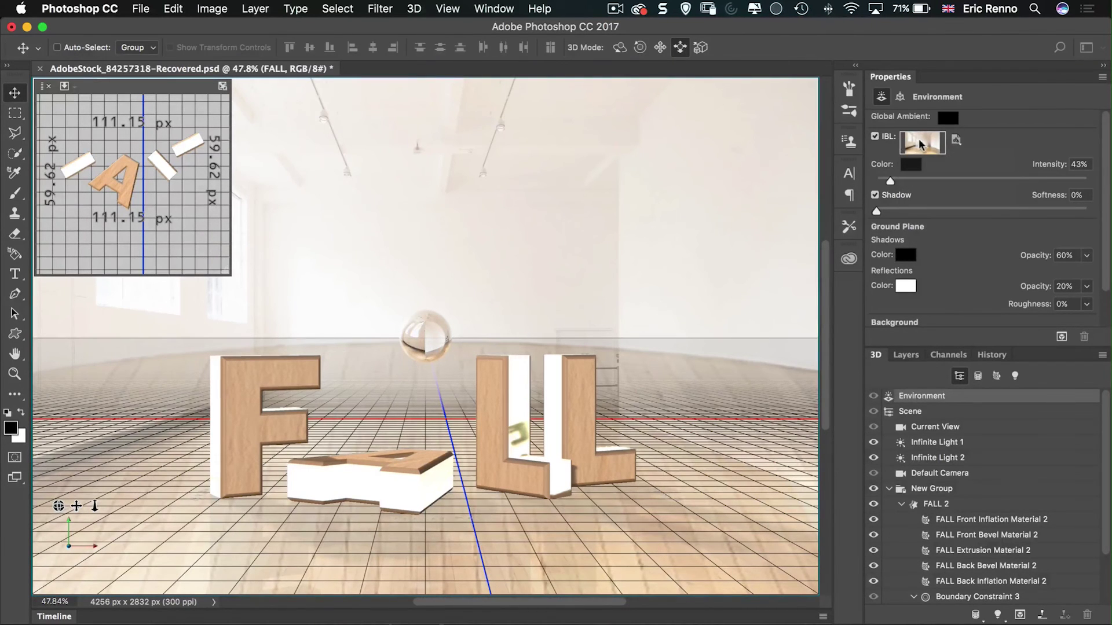
click(919, 145)
drag(421, 333, 650, 422)
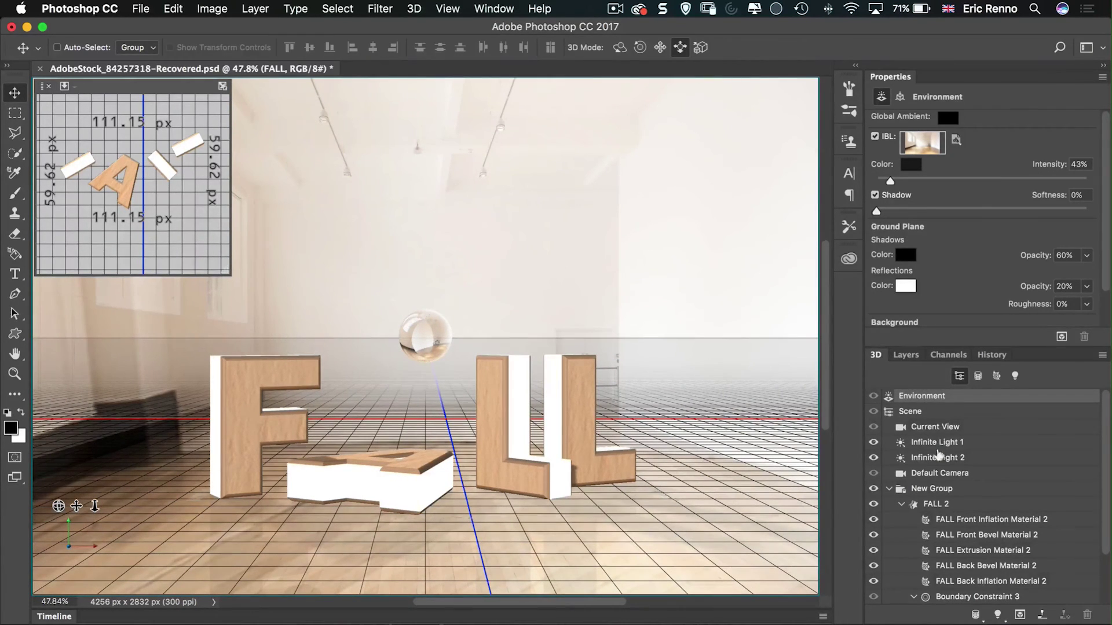
Step: Select the New Group holding all FALL letters and launch the final render
click(923, 505)
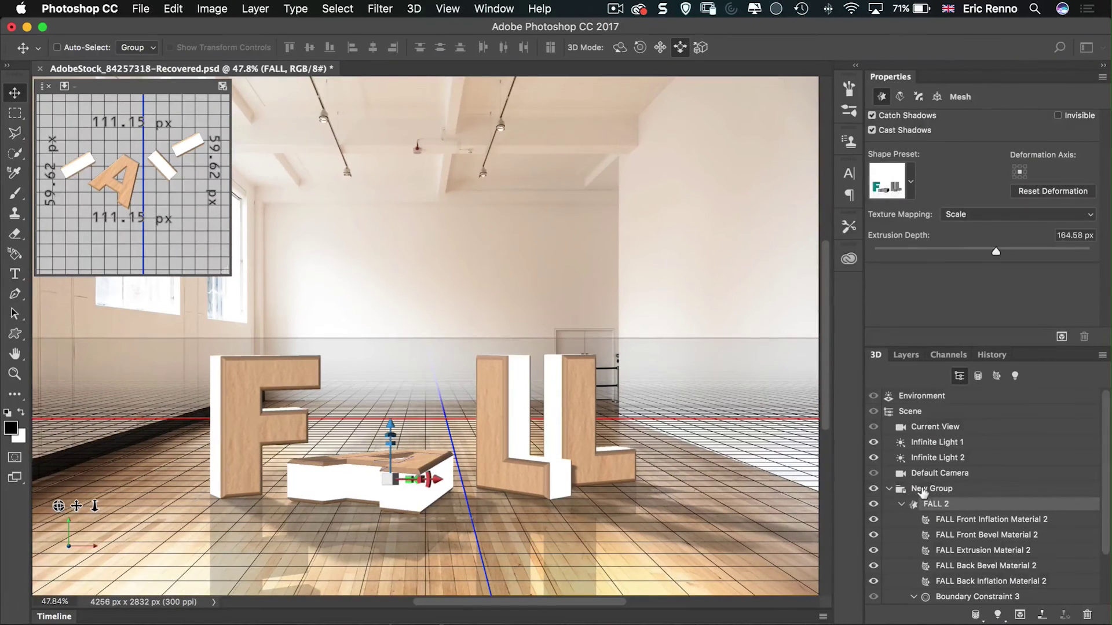
click(924, 489)
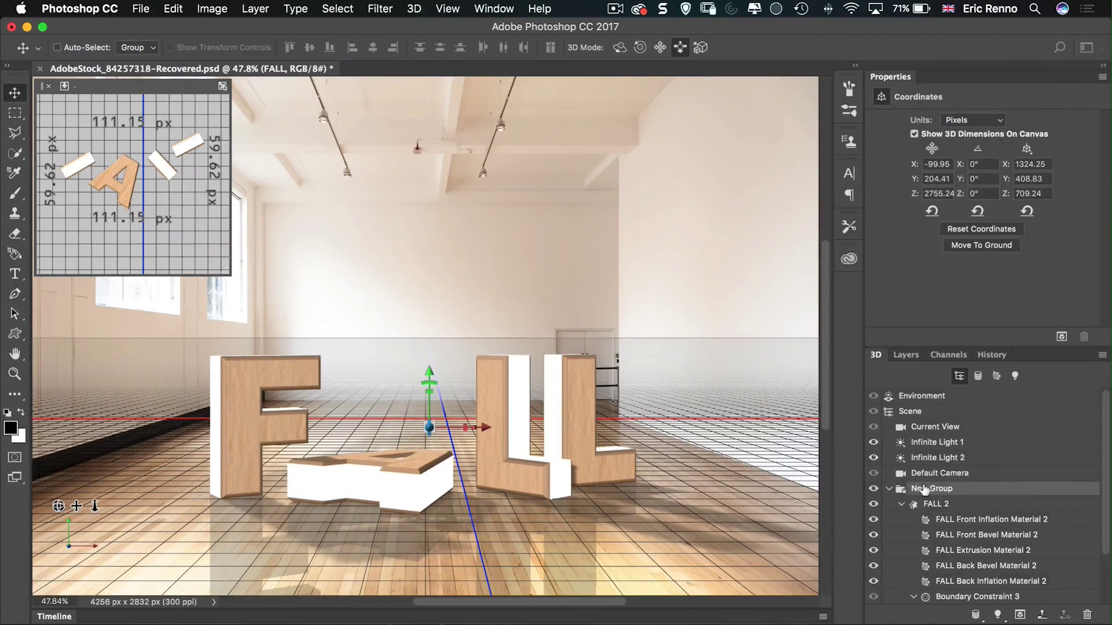
click(1020, 615)
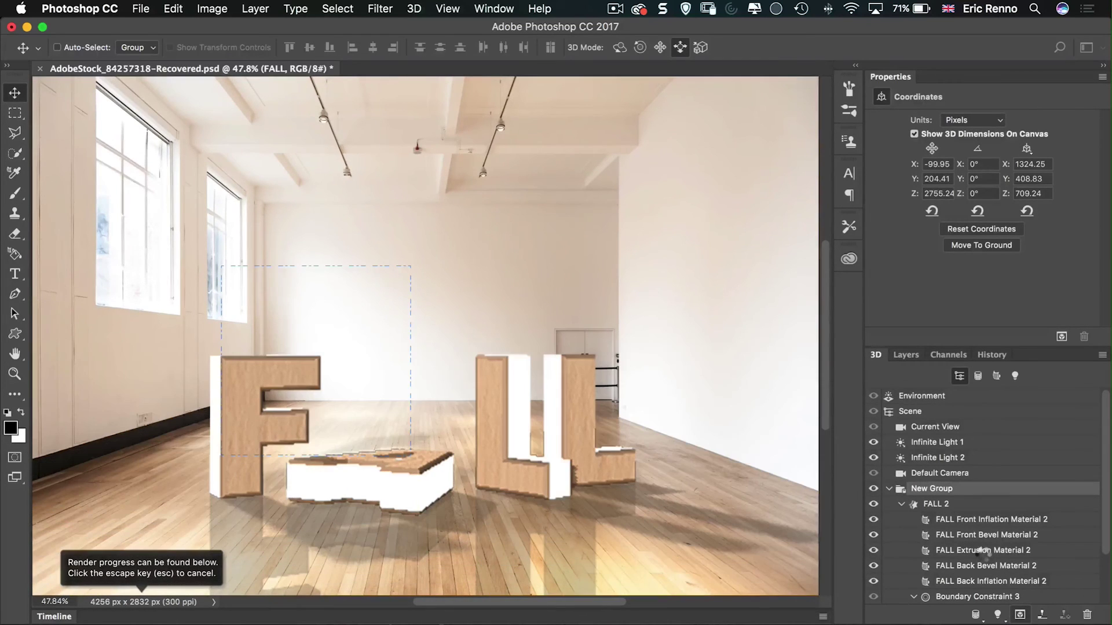